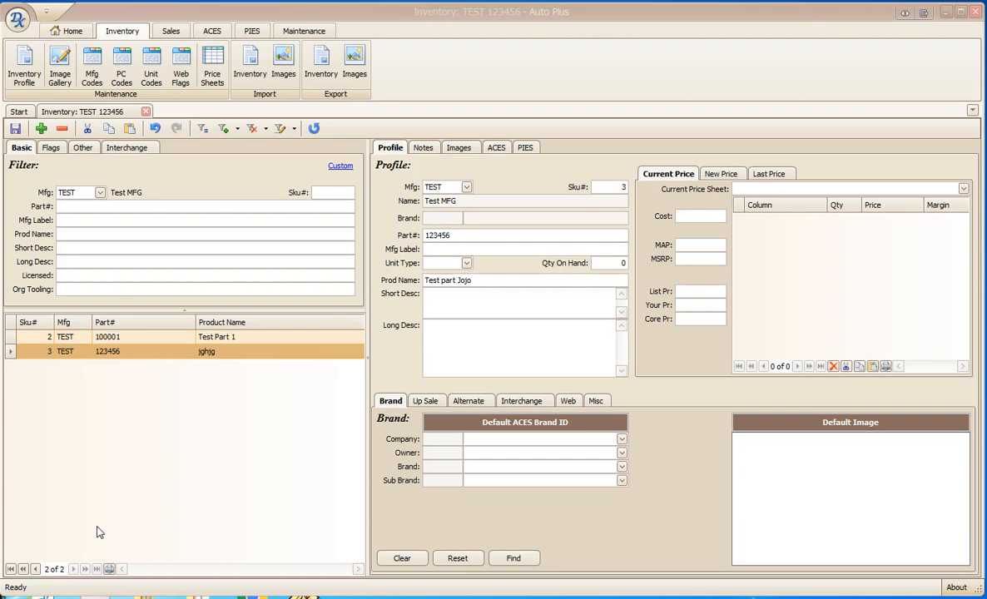
Open the ACES vehicle applications for part 123456 and look through the Group and Type filter choices.
left_click_drag(92, 515, 128, 546)
left_click(497, 150)
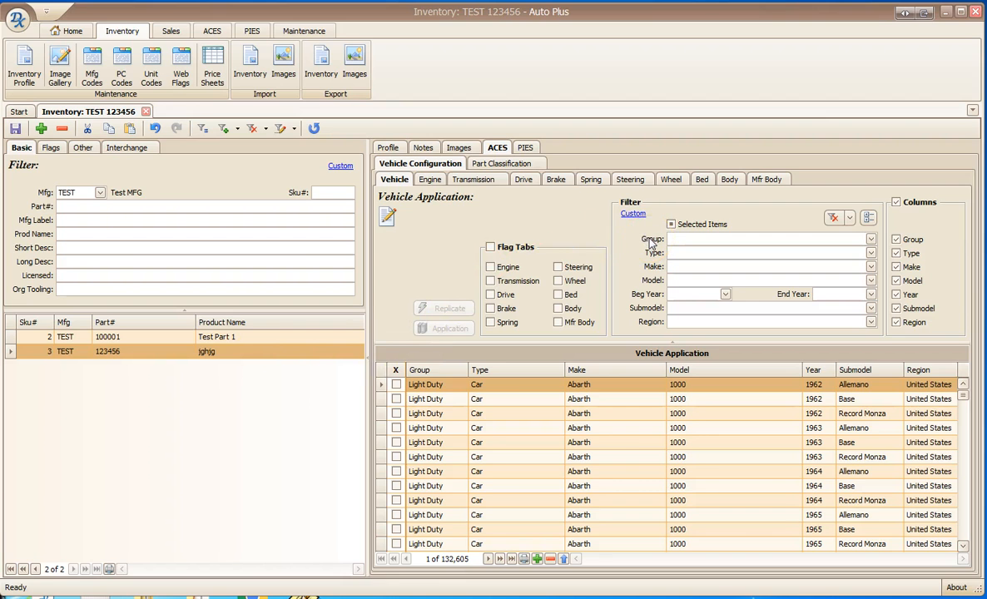
left_click(680, 241)
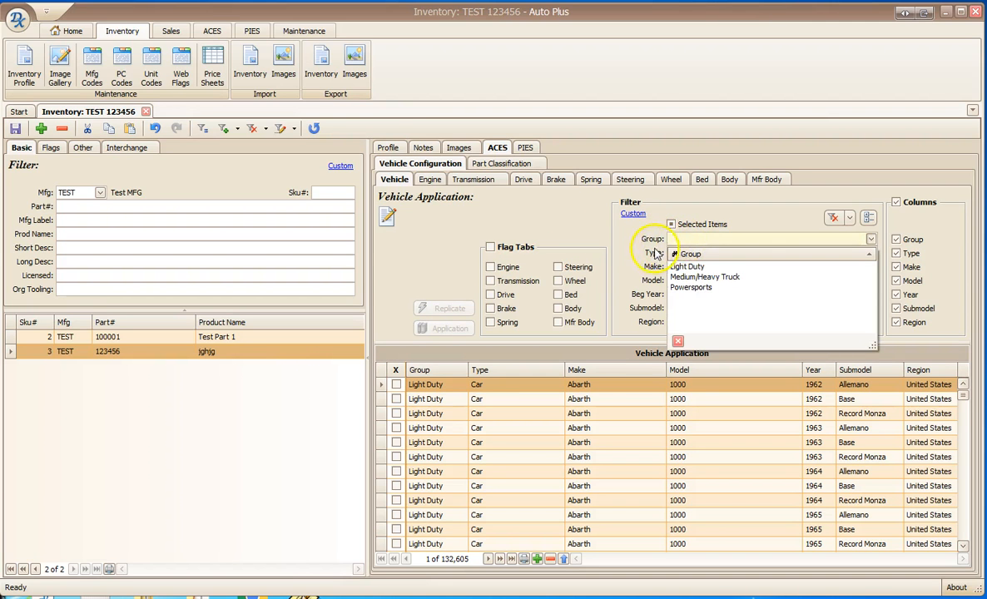
left_click(666, 253)
left_click(674, 257)
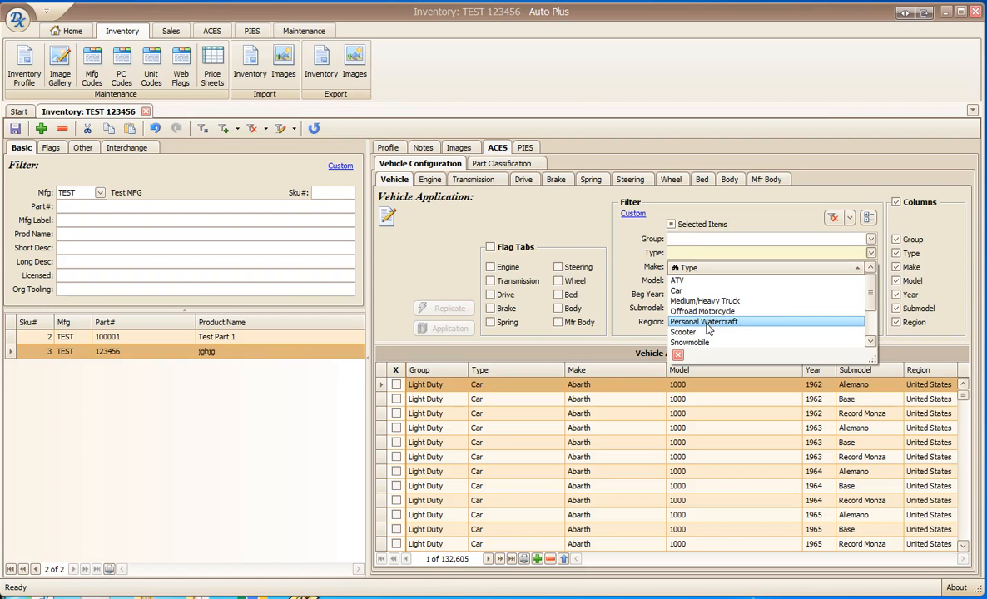
left_click(650, 272)
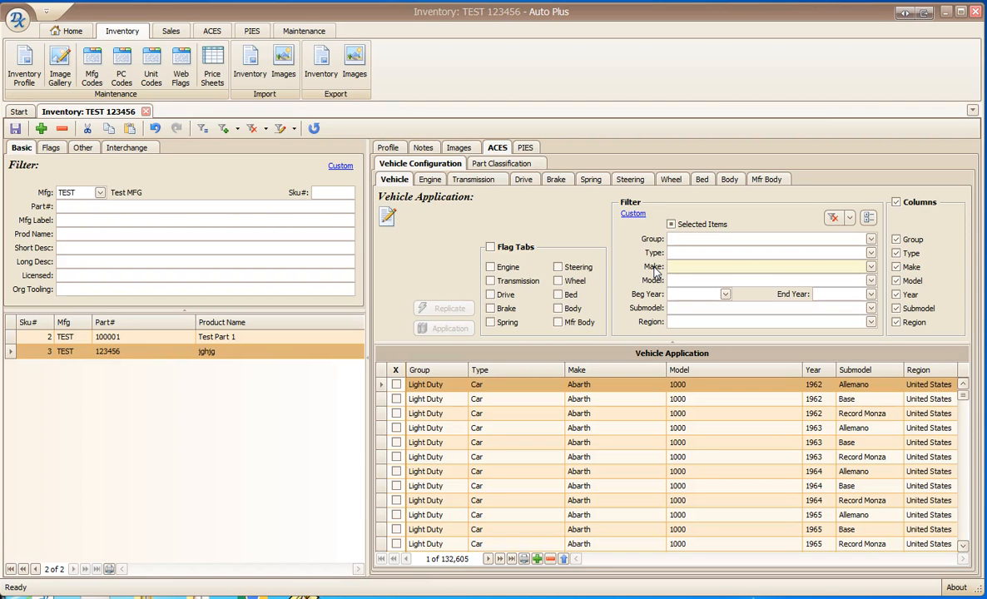
Filter the vehicle applications by make Chevrolet and model Suburban.
left_click(676, 270)
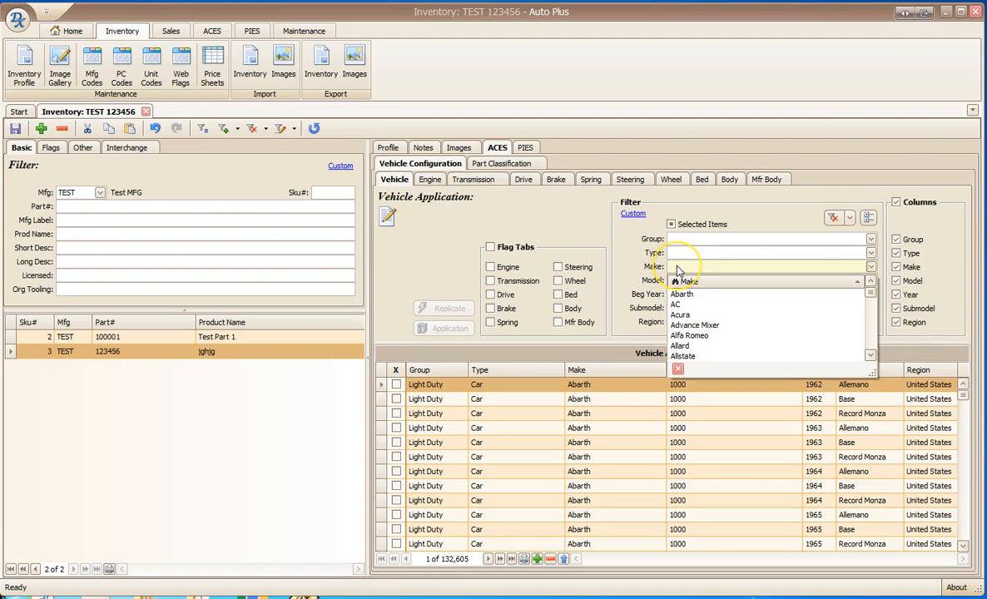
scroll(698, 348, "down", 15)
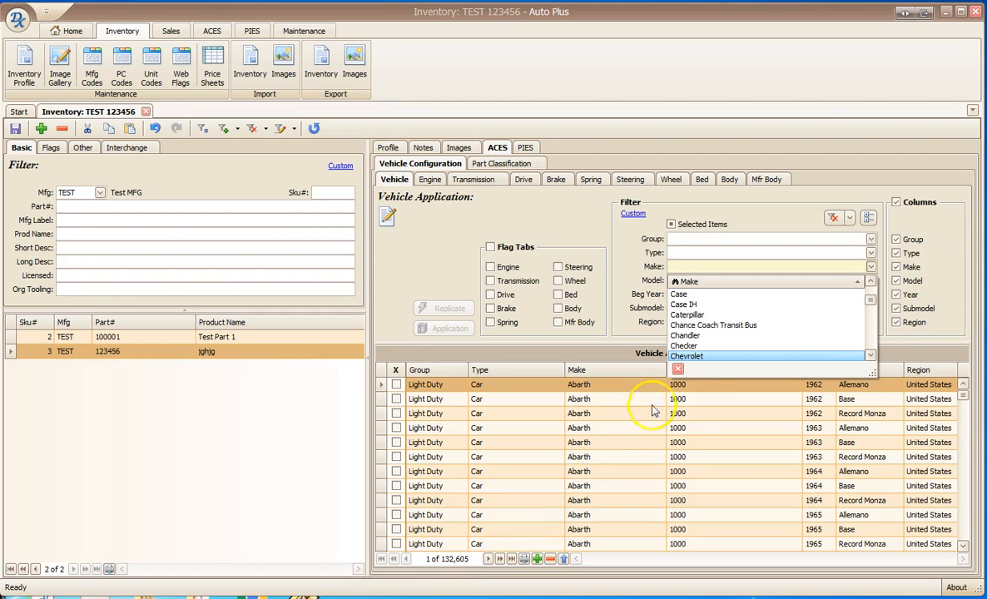
left_click(694, 358)
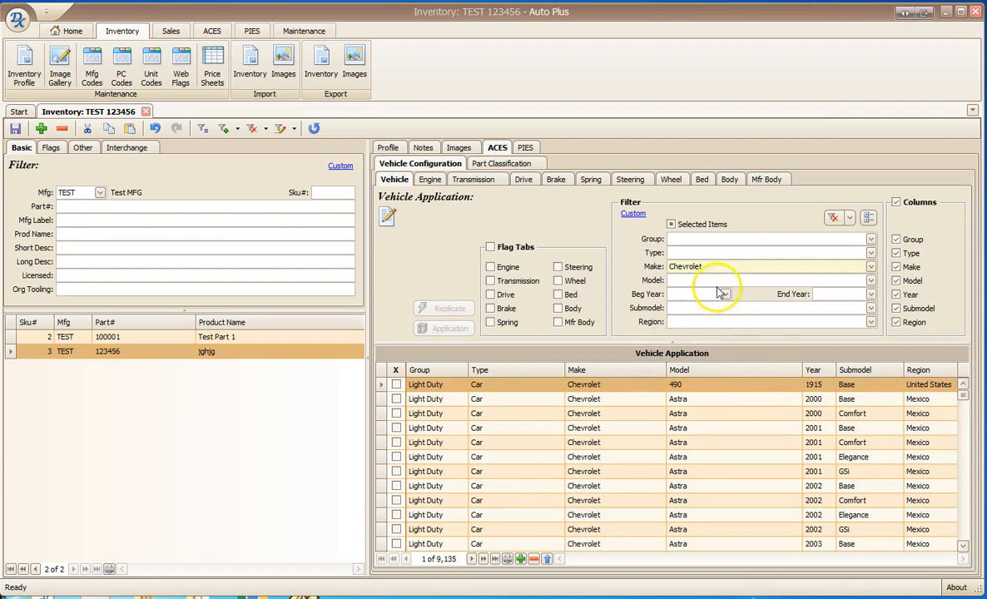
left_click(715, 281)
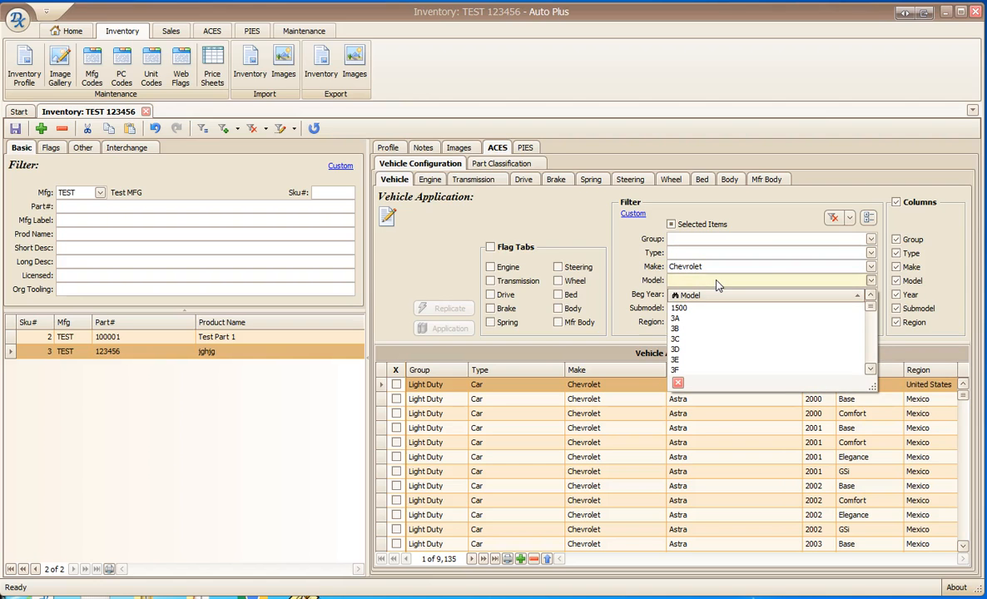
type("su")
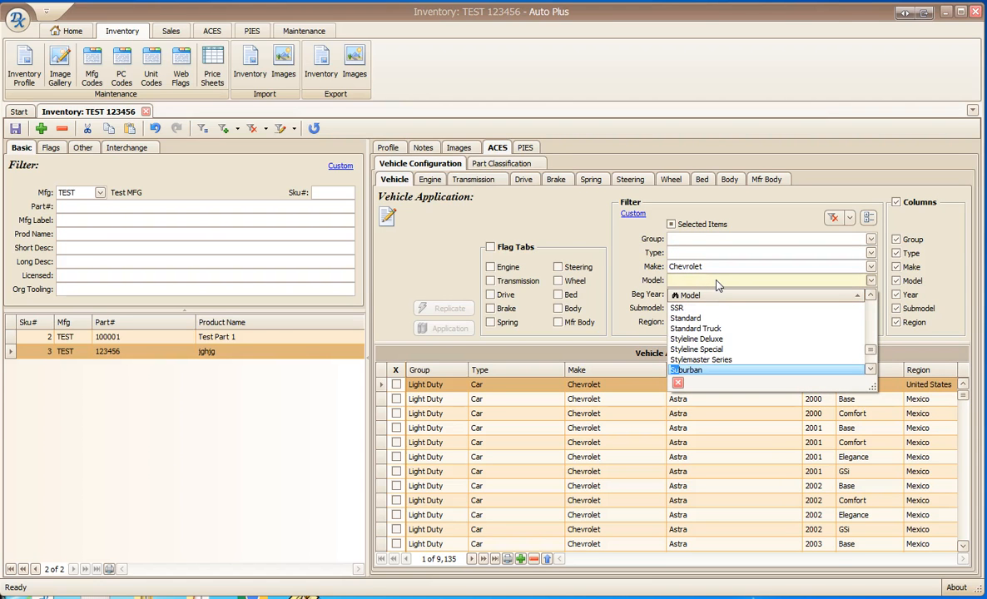
left_click(719, 372)
left_click(719, 371)
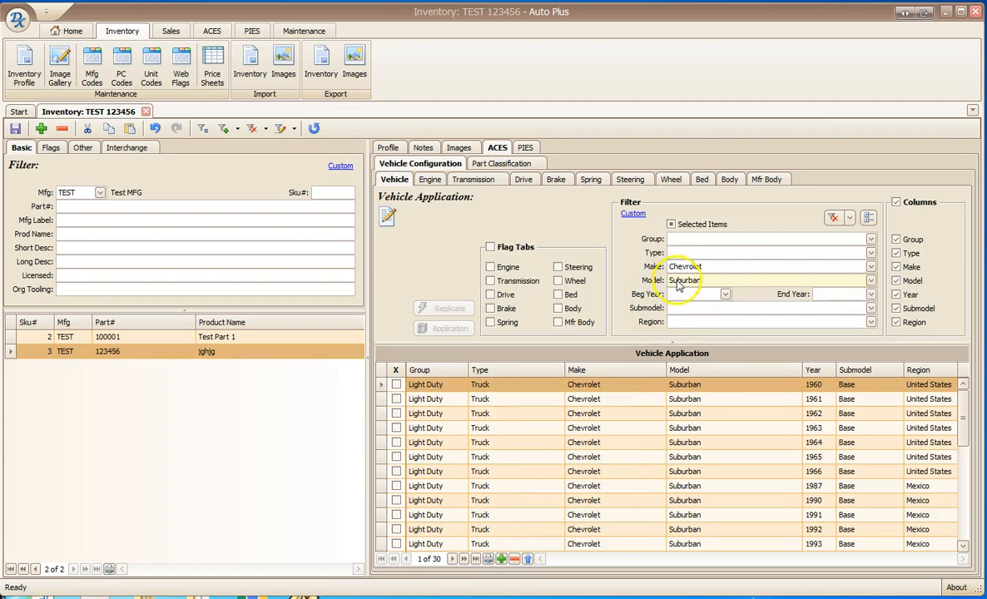
Look through the available beginning years, and change the vehicle model filter to Suburban 1500.
left_click(725, 295)
scroll(730, 341, "down", 3)
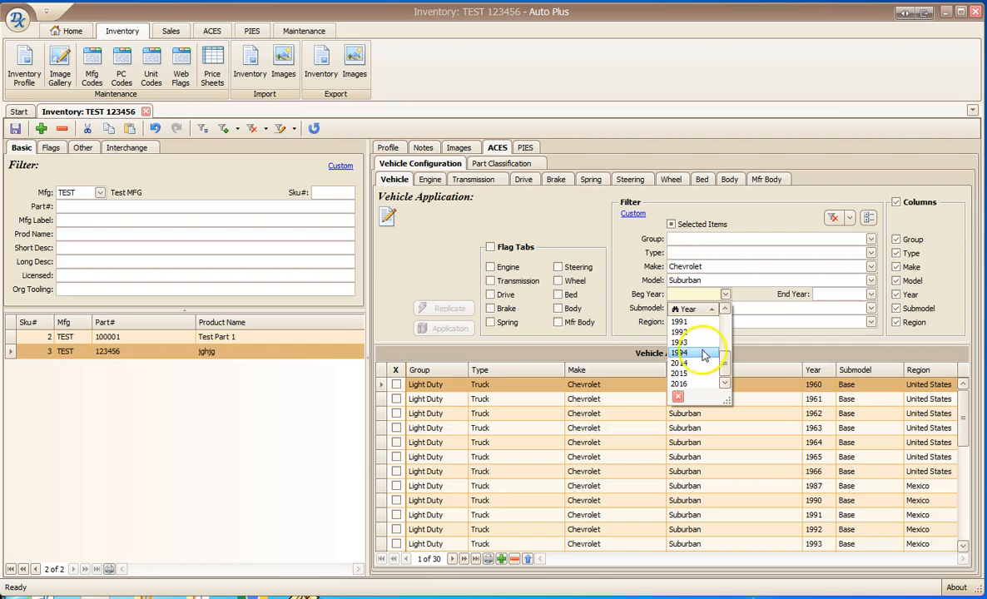
left_click(697, 322)
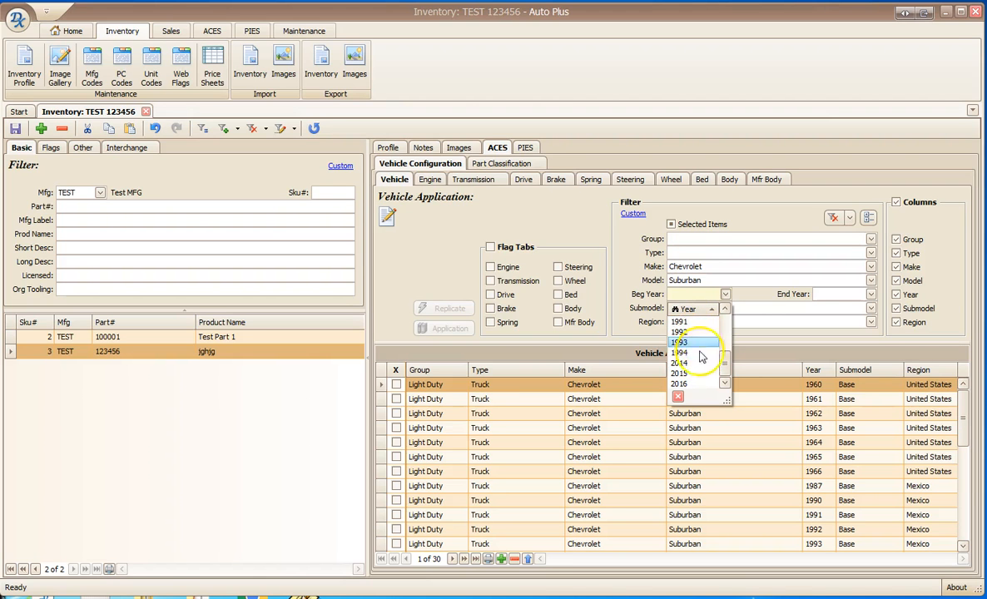
left_click(701, 356)
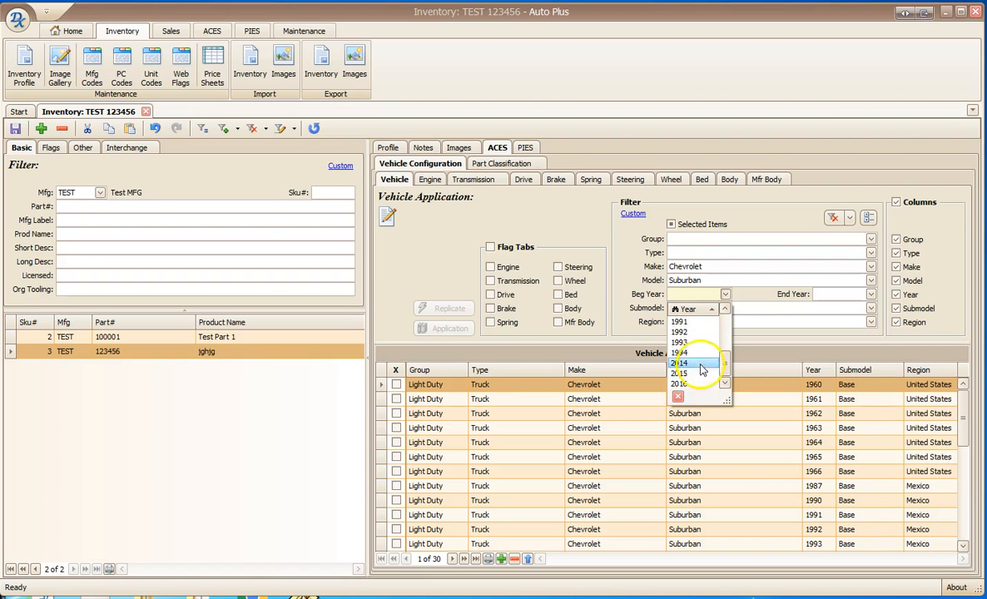
left_click(707, 285)
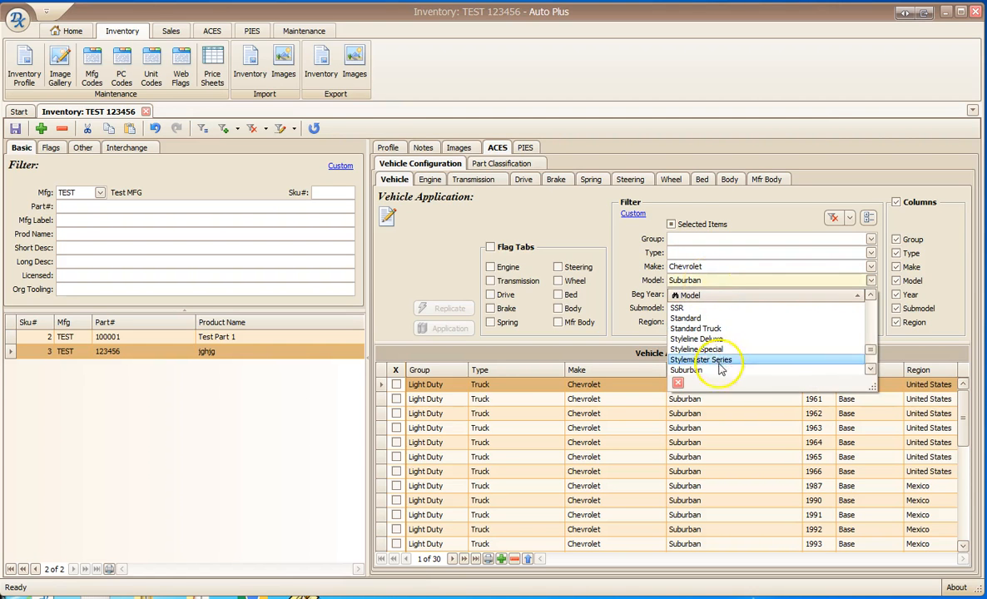
left_click(870, 370)
left_click(870, 369)
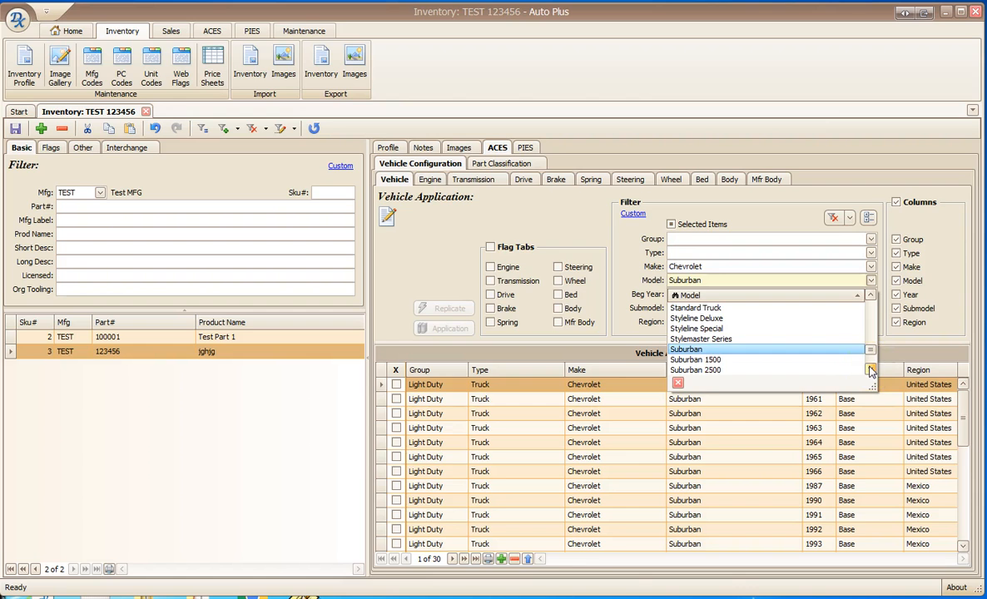
left_click(796, 367)
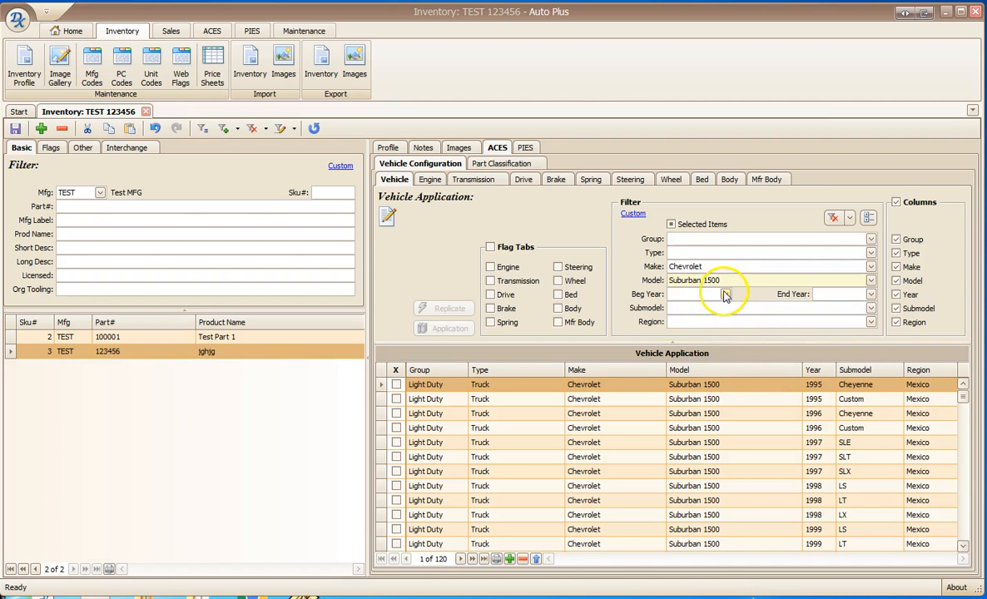
Limit the Suburban 1500 vehicles to beginning year 1999, end year 2001 and region United States.
left_click(725, 295)
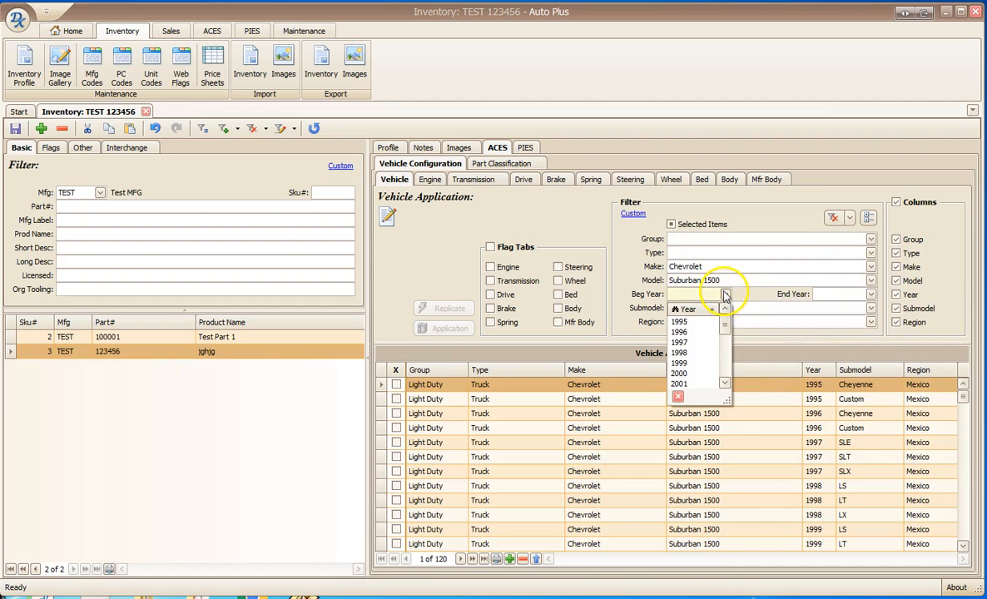
left_click(699, 366)
left_click(871, 294)
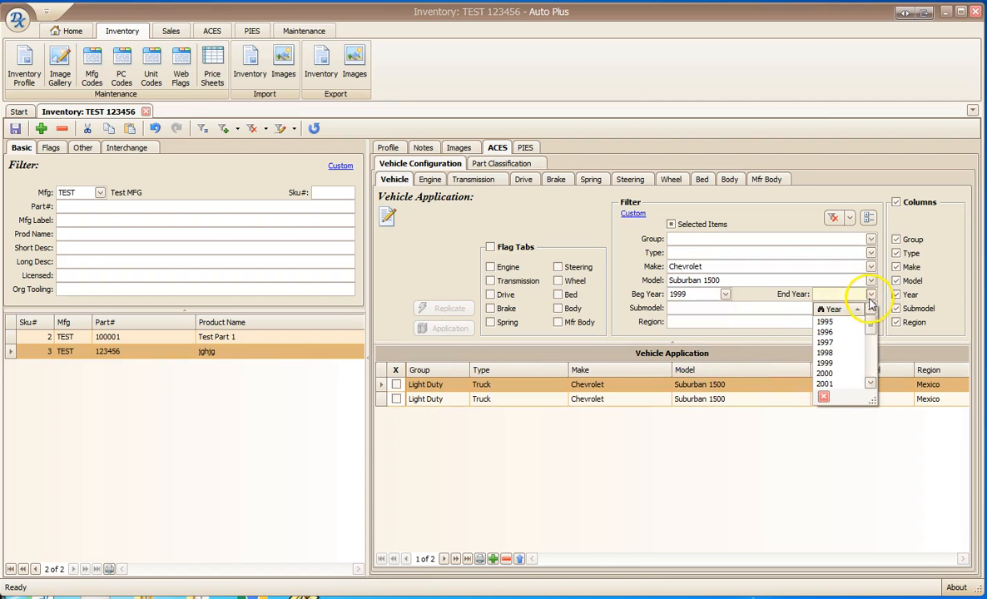
left_click(848, 384)
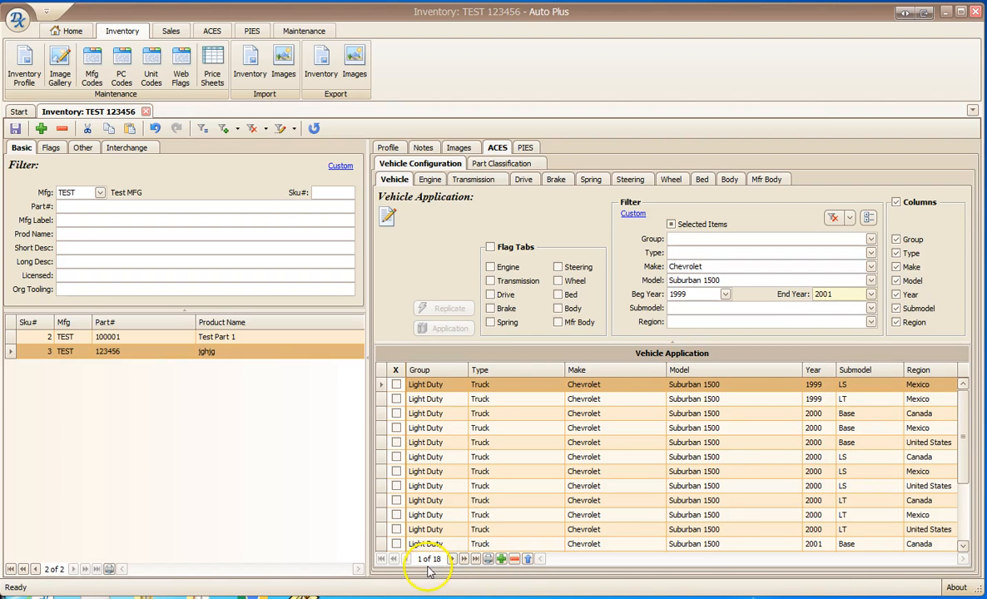
left_click(728, 323)
left_click(721, 372)
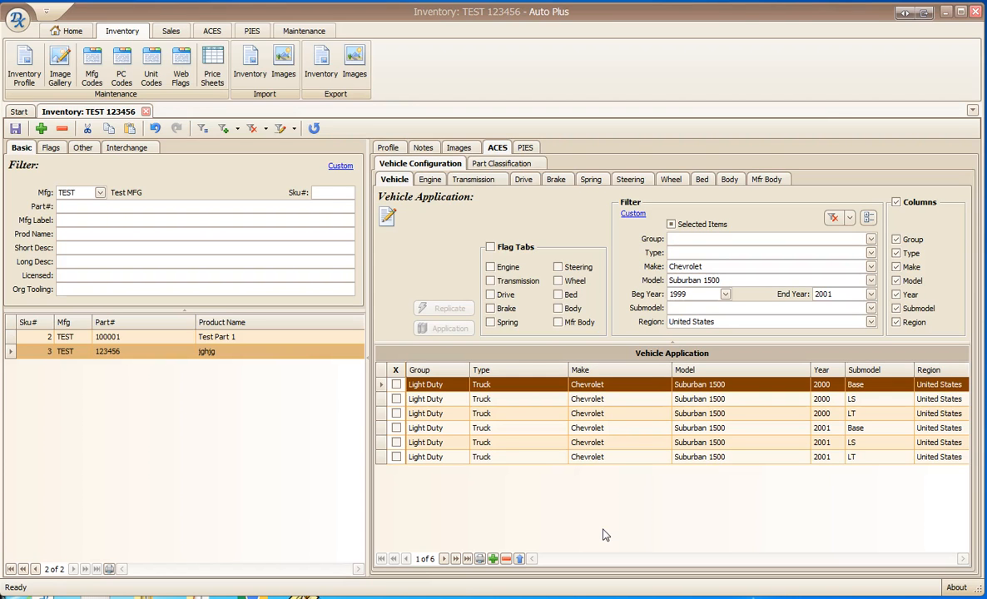
Review the Bed, Engine and Transmission applications for the filtered Suburban 1500 vehicles, and return to the vehicle list.
left_click(703, 182)
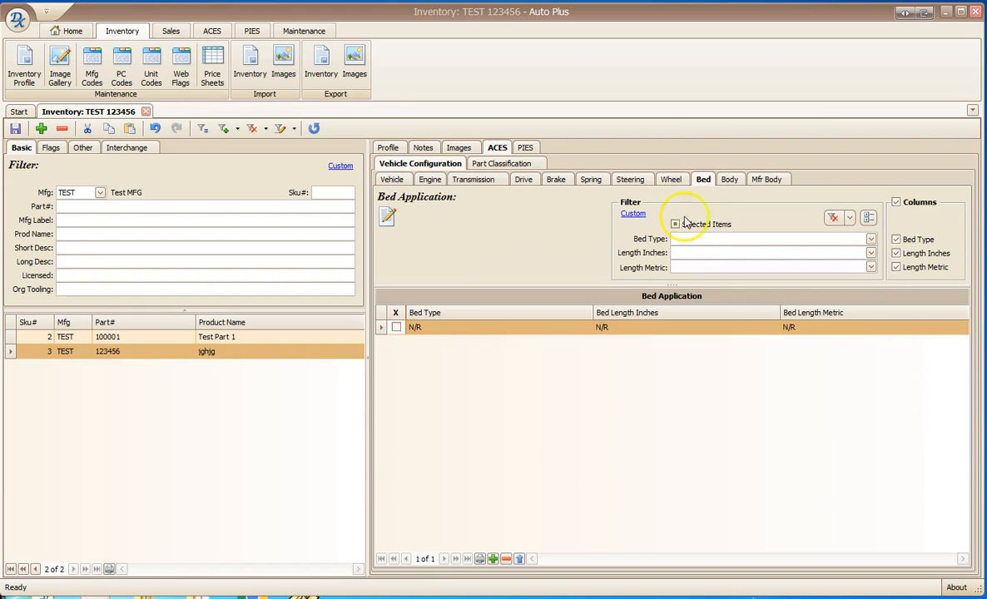
left_click(430, 181)
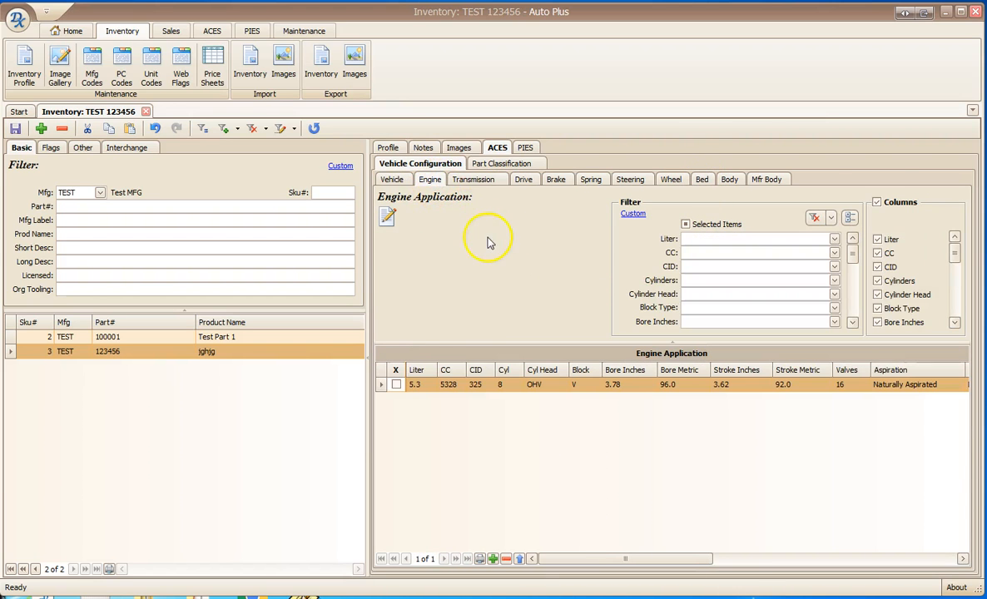
left_click(416, 390)
left_click(486, 182)
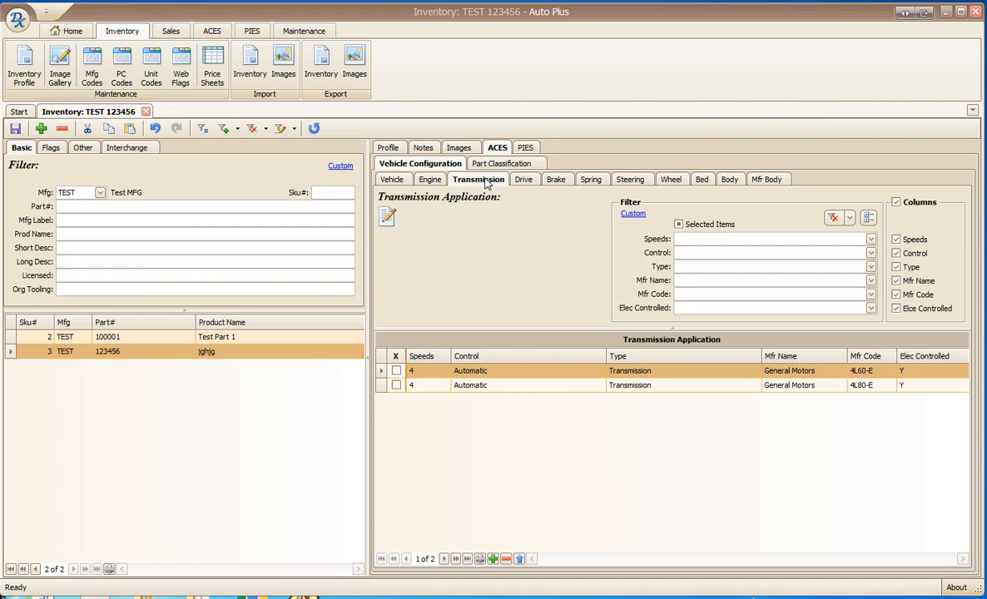
left_click(392, 180)
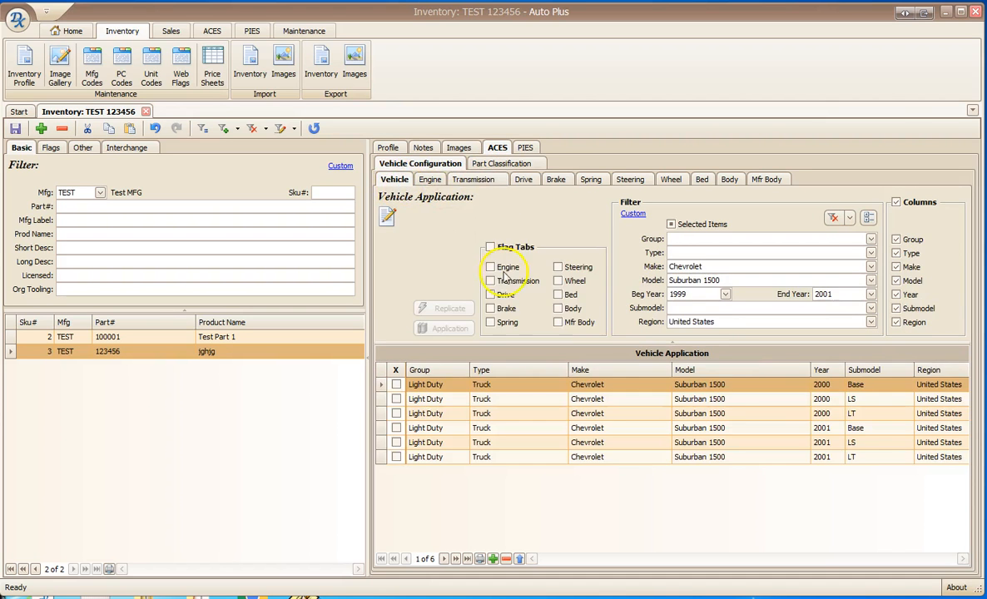
Clear the model, year and region filters, and filter the Chevrolet vehicles by model Suburban.
left_click(652, 281)
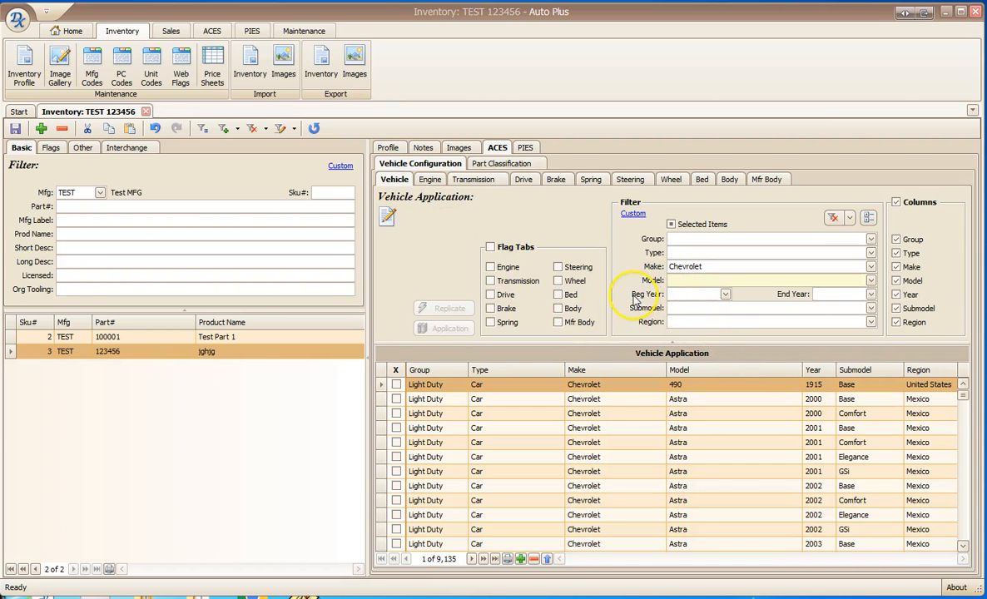
left_click(690, 285)
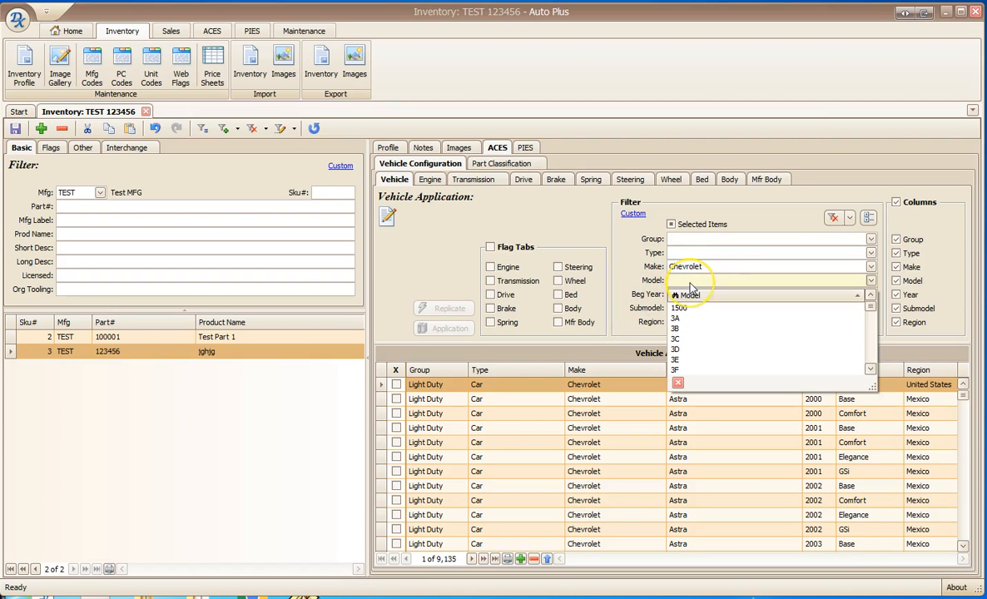
left_click(617, 279)
left_click(726, 297)
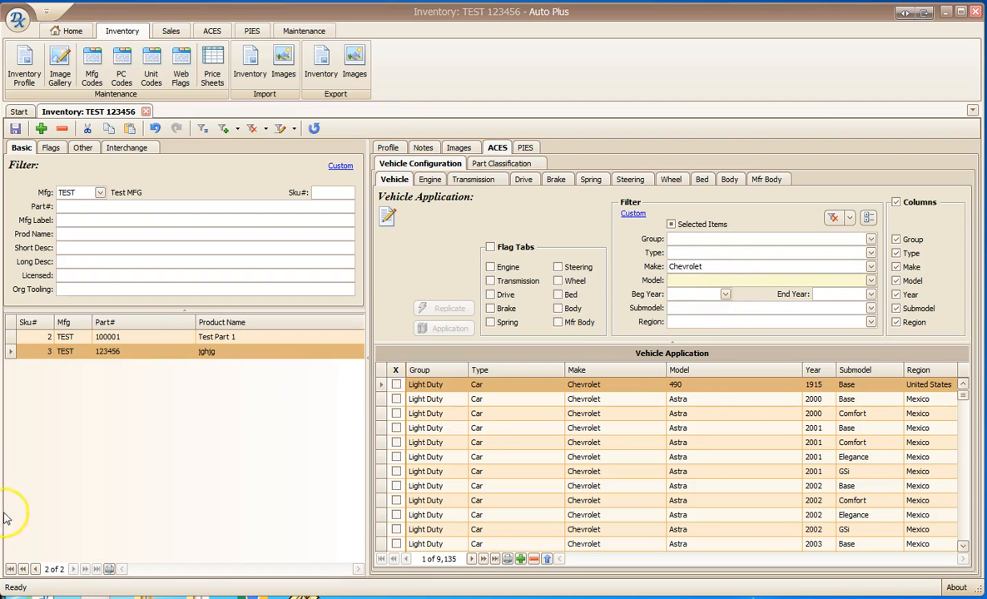
left_click(176, 480)
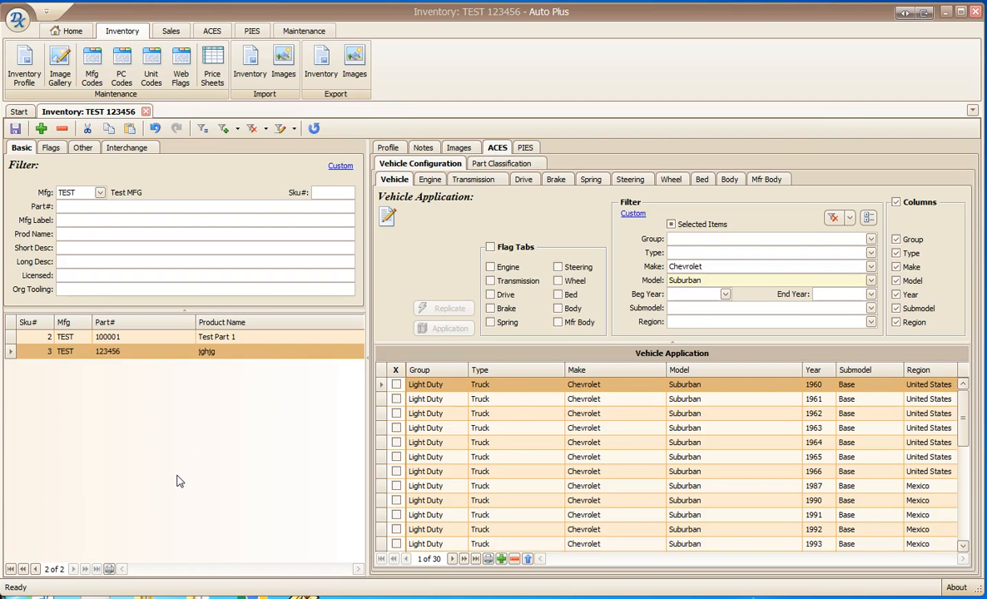
Review the Suburban's transmission and engine options, and check which vehicles use the 3.8-liter, 230 CID engine.
left_click(464, 182)
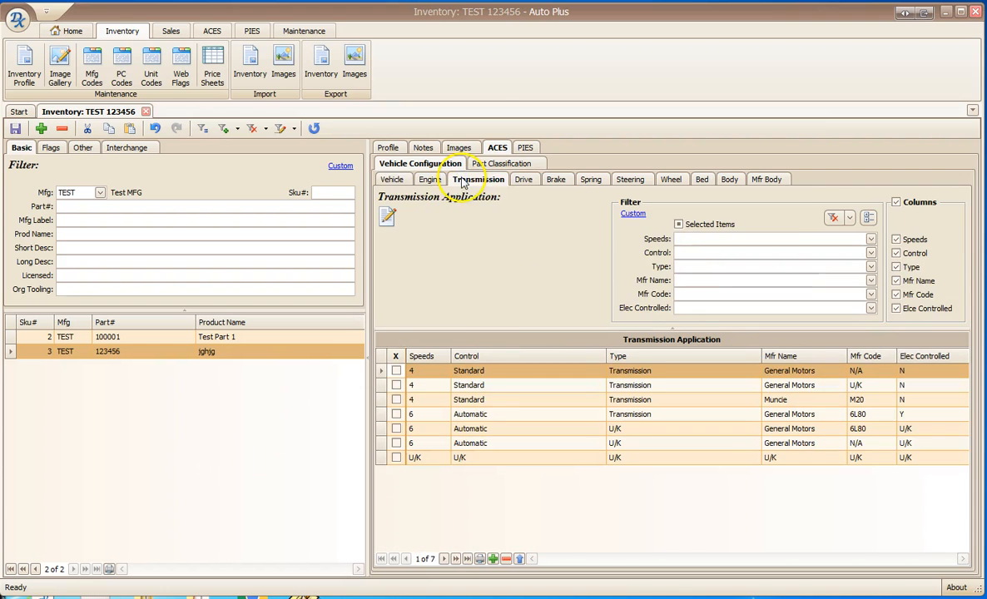
left_click(470, 372)
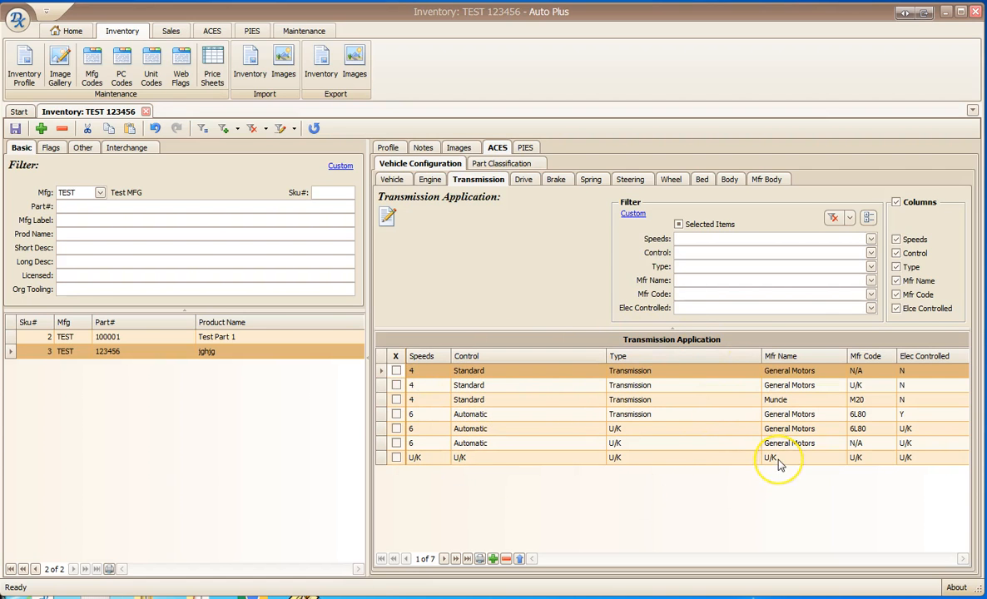
left_click(430, 181)
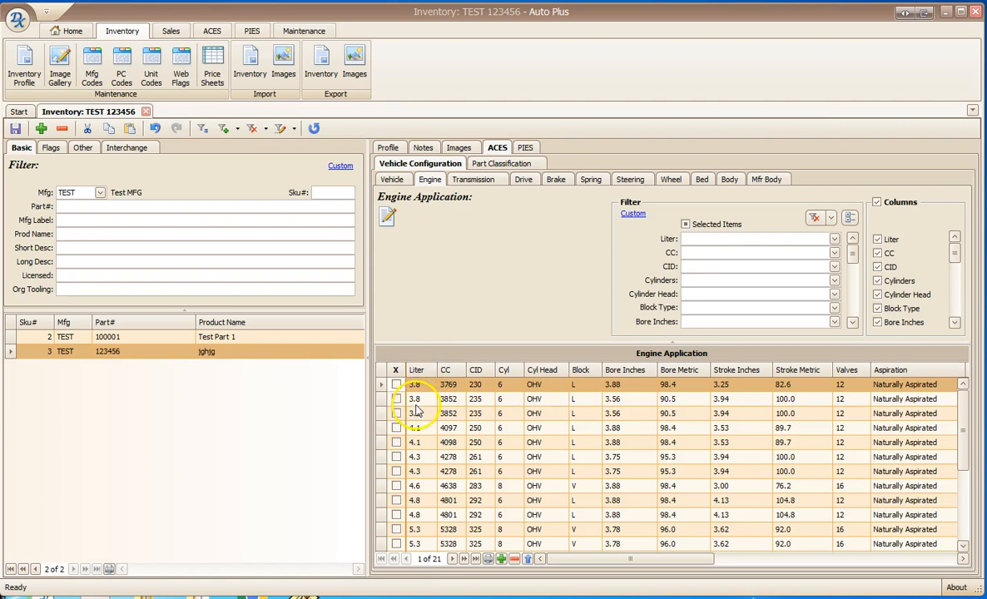
double_click(538, 391)
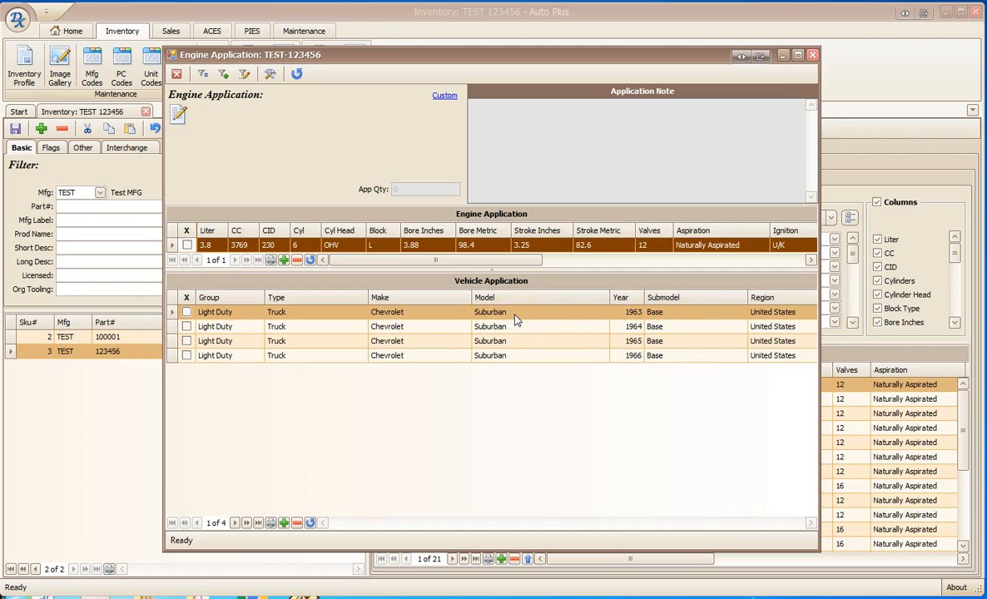
left_click(813, 55)
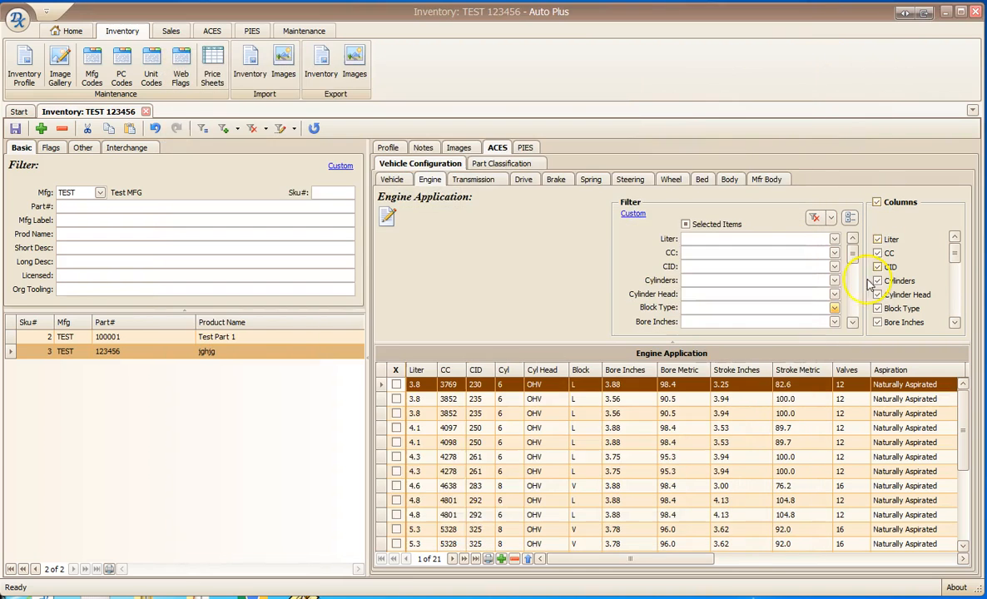
Select the 4.6-liter, 283 CID, 8-cylinder engine as an application of the part, and return to the vehicle applications.
left_click(397, 485)
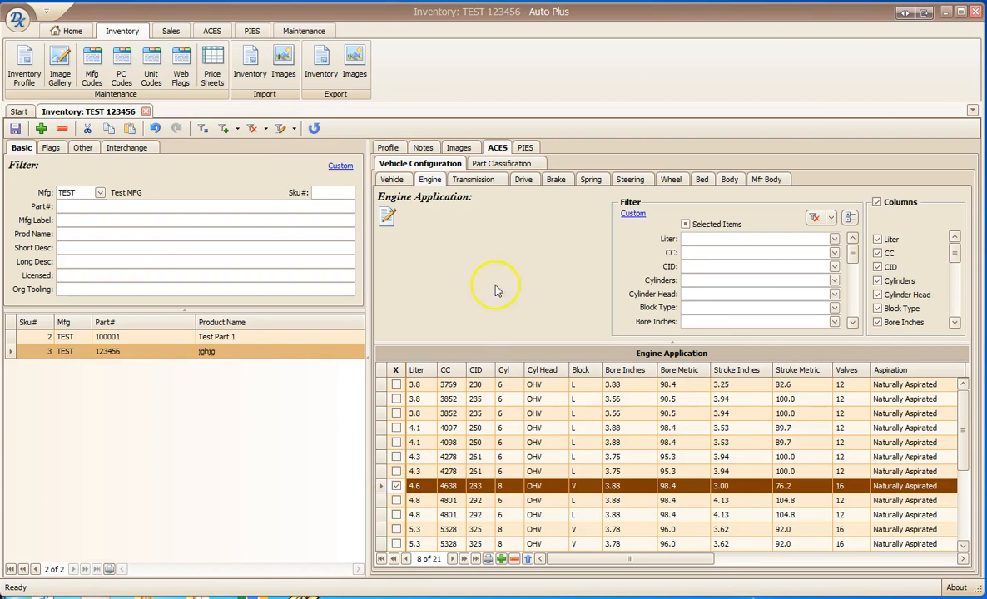
left_click(396, 181)
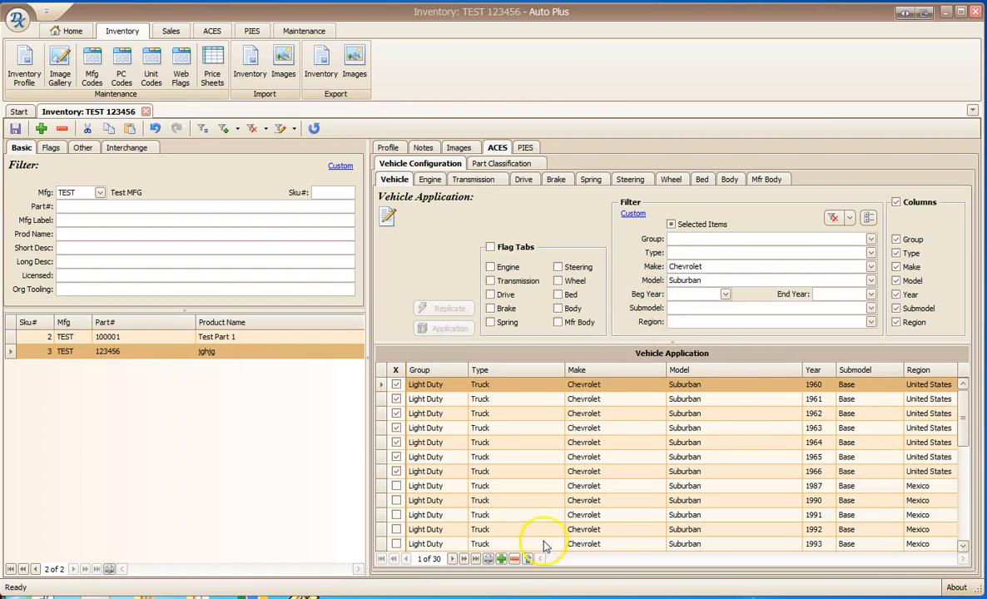
Clear all selected Suburban vehicle applications and remove the Suburban model filter.
left_click(514, 558)
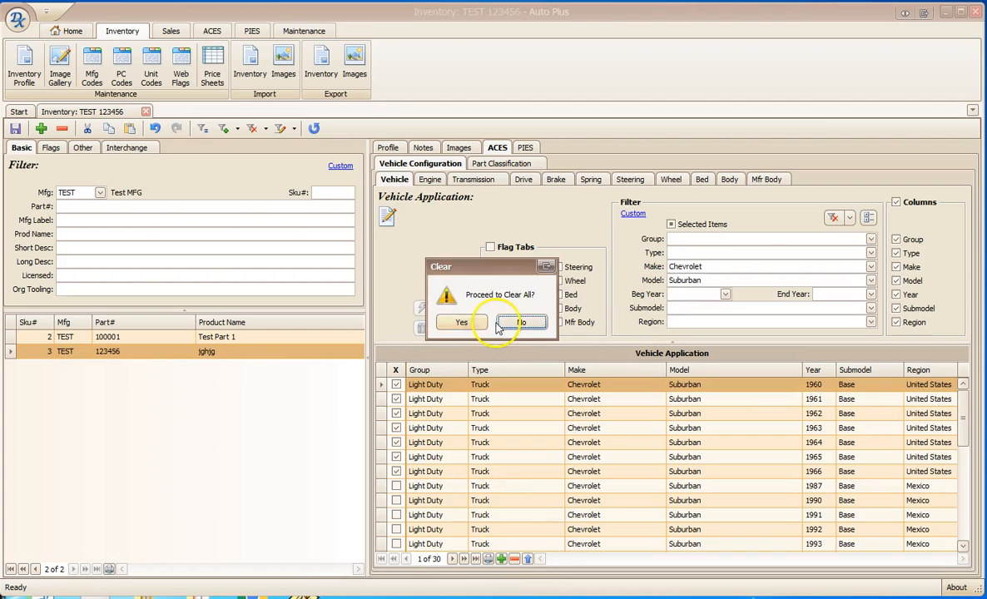
left_click(461, 322)
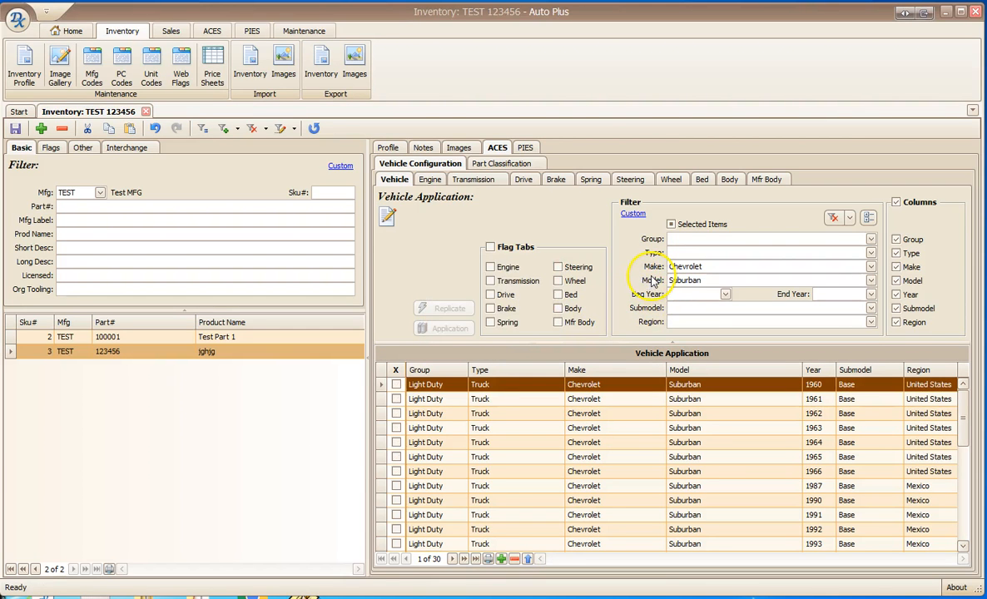
key("Delete")
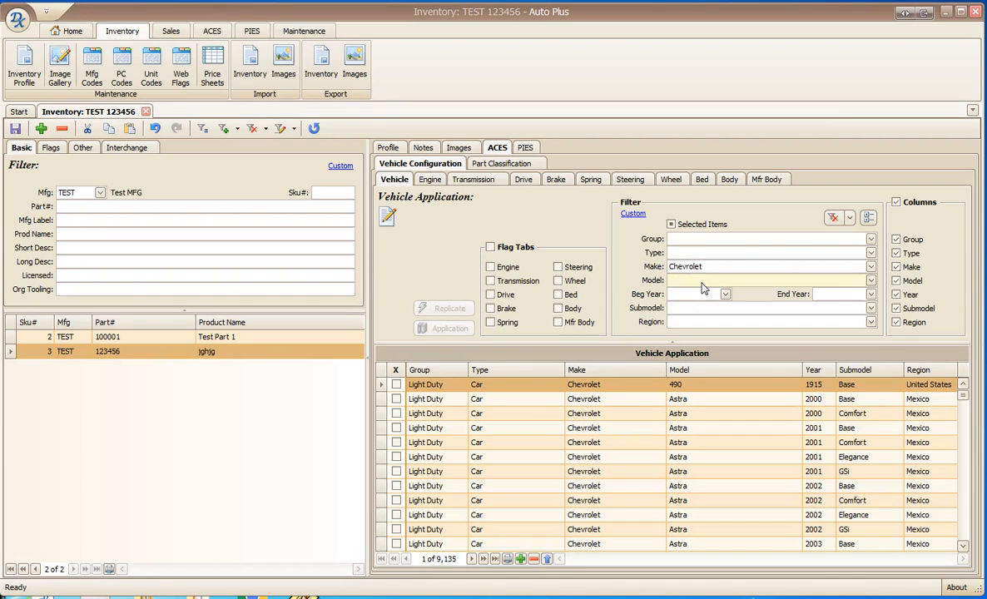
left_click(702, 282)
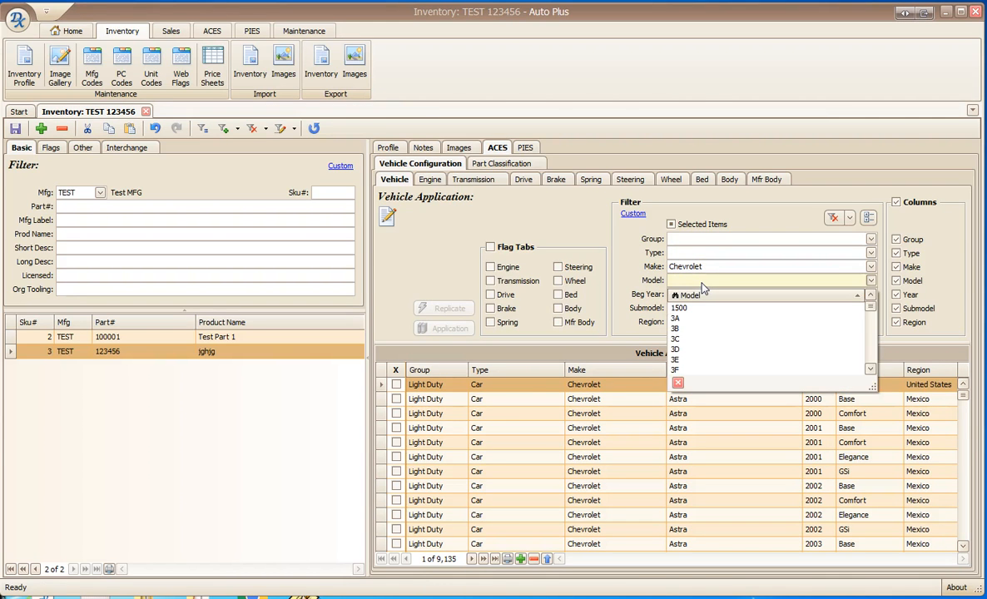
type("Fleetline")
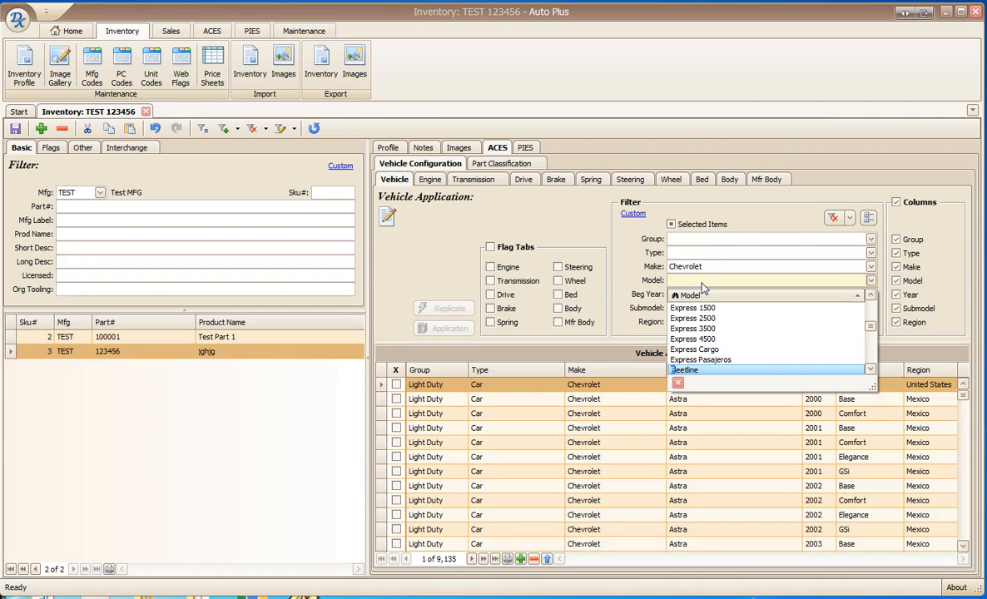
left_click(714, 309)
scroll(714, 313, "up", 10)
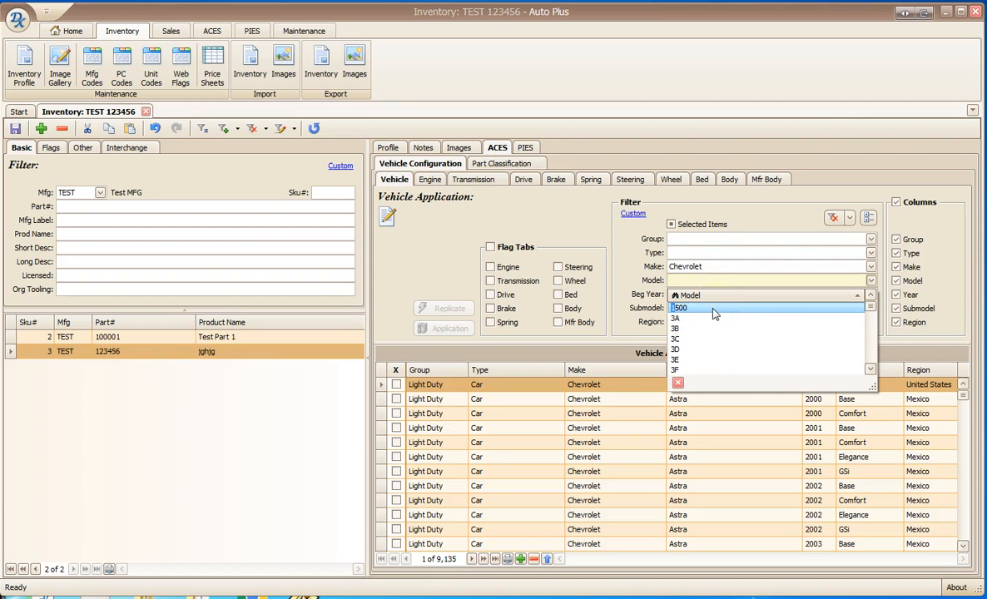
scroll(709, 359, "down", 10)
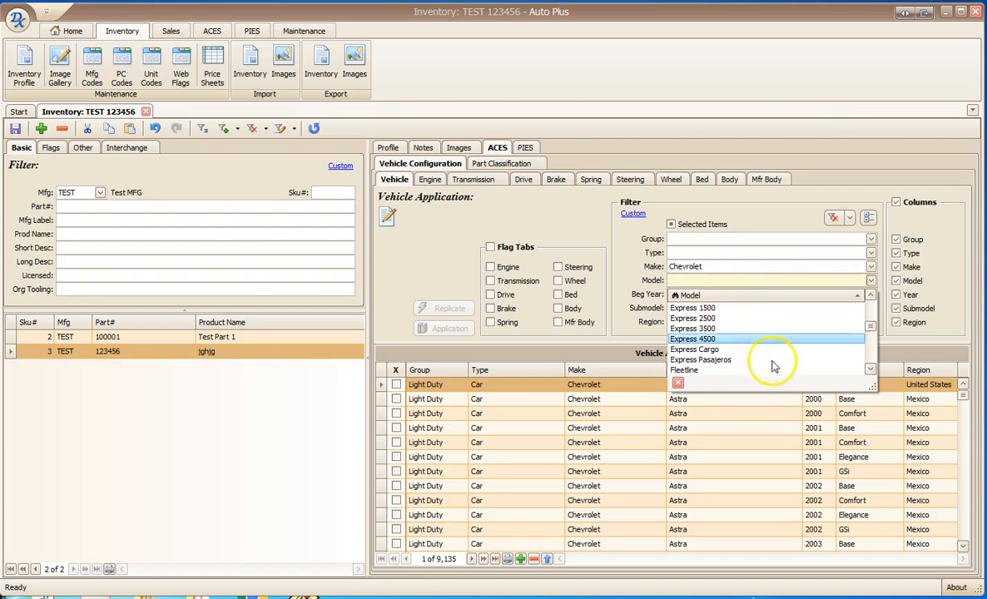
left_click(870, 369)
left_click(870, 369)
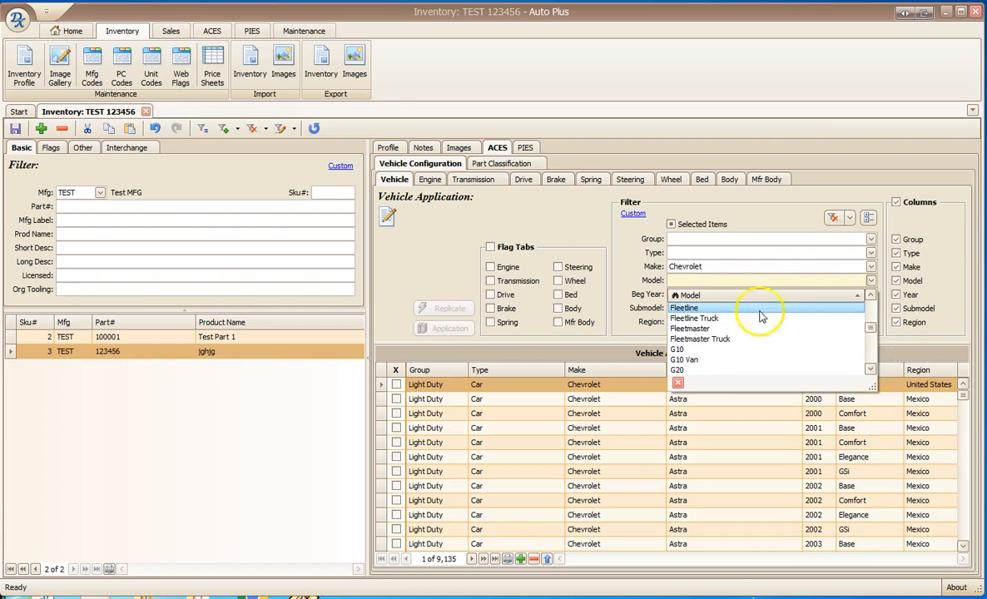
left_click(661, 266)
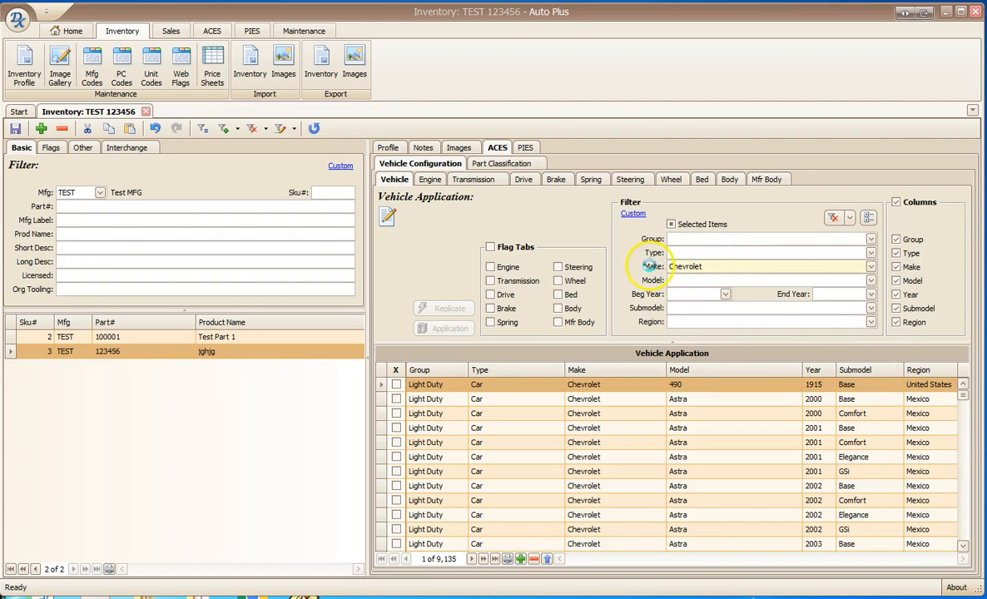
Replace the Chevrolet make filter of the vehicle applications with Ford.
left_click(705, 267)
key("Delete")
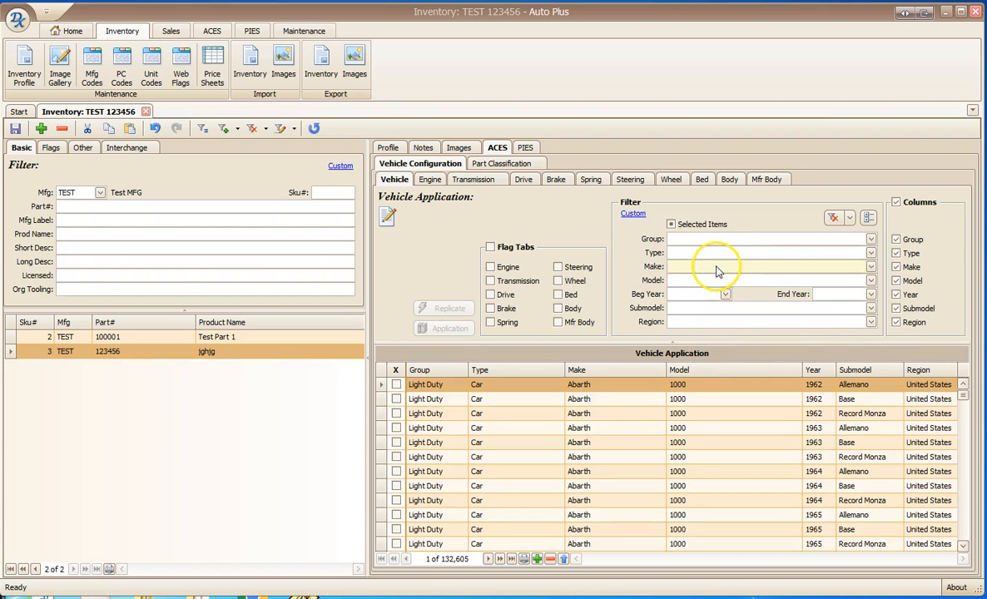
left_click(715, 266)
type("Fo")
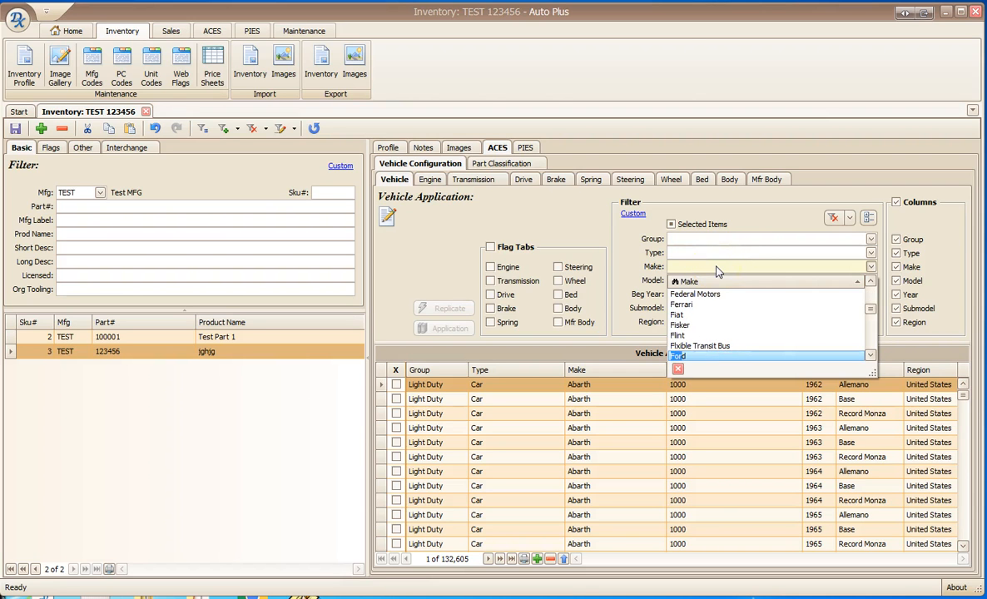
left_click(708, 356)
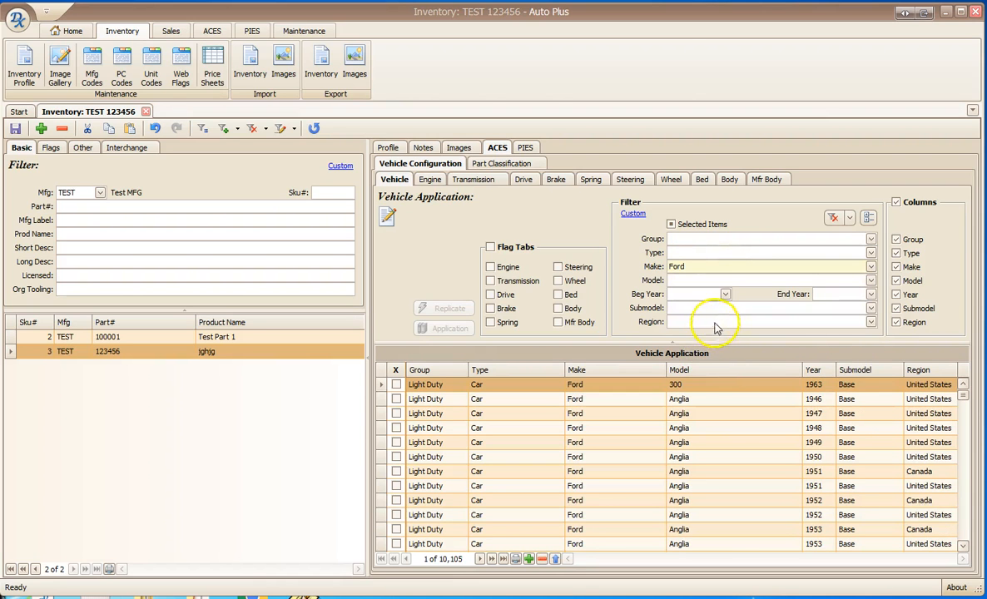
Filter the Ford vehicles by model F-150 and region United States.
left_click(710, 280)
scroll(714, 283, "down", 10)
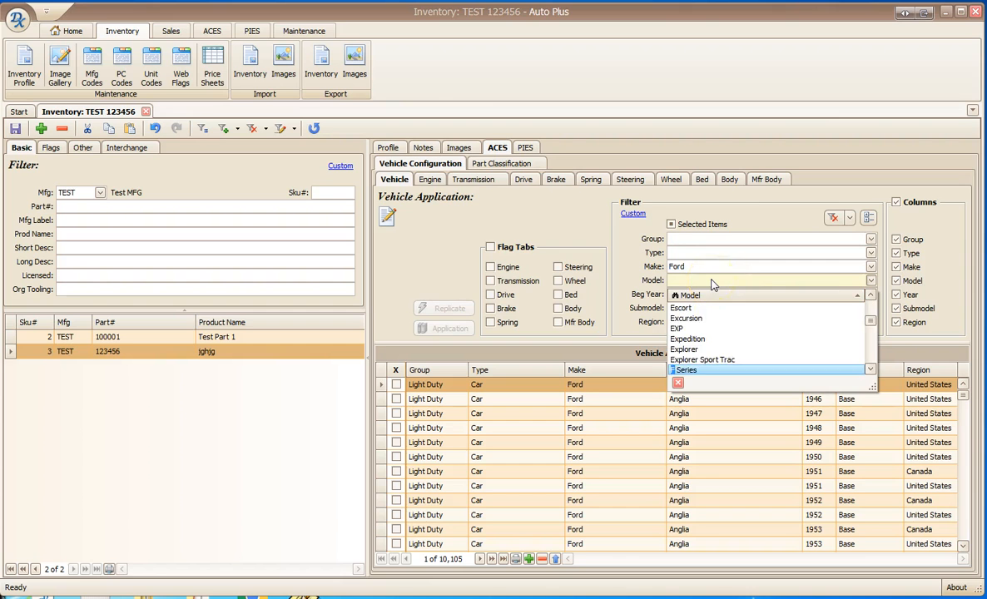
left_click(870, 370)
scroll(870, 370, "down", 5)
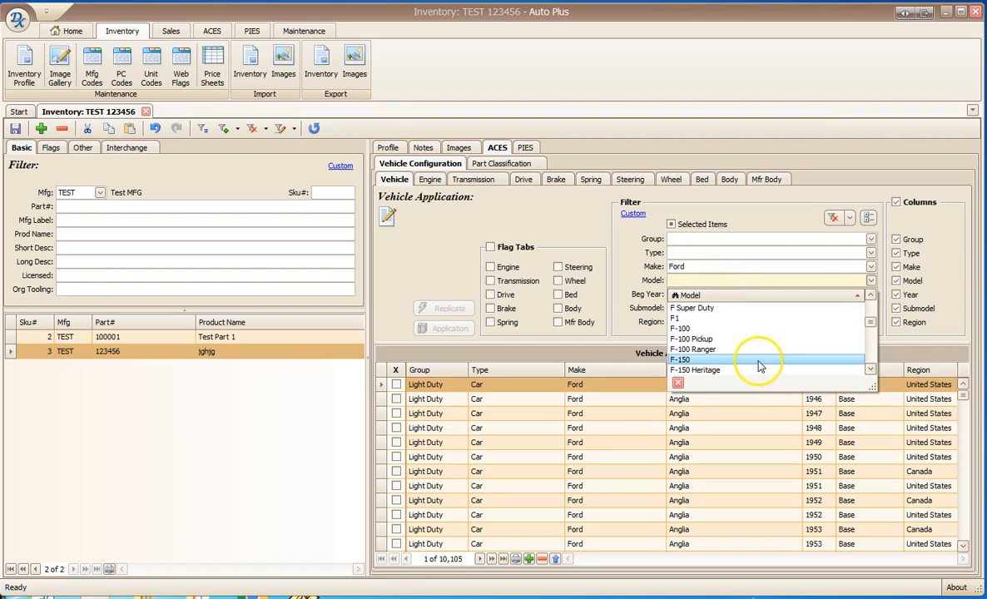
left_click(760, 359)
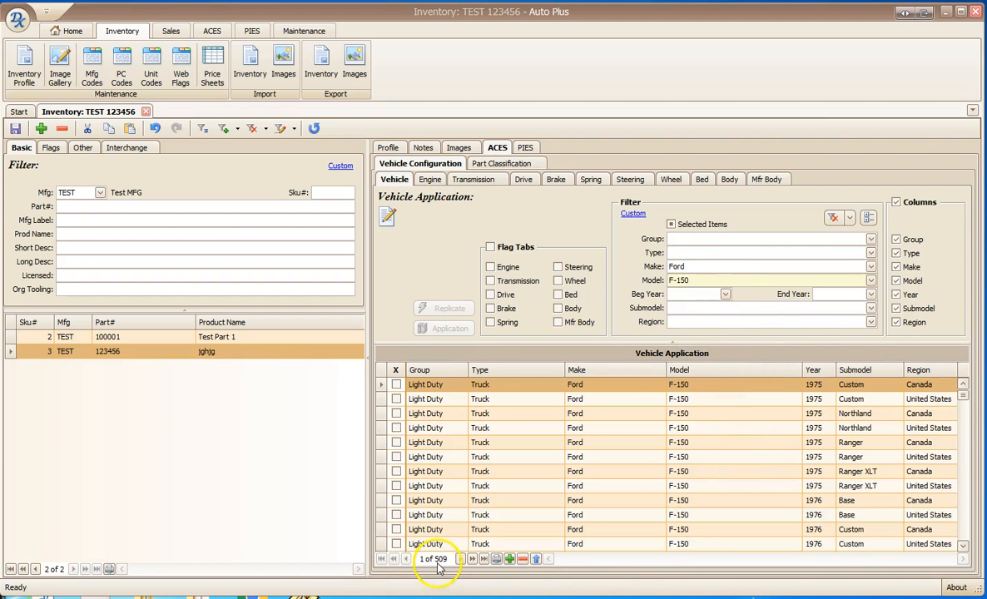
left_click(680, 322)
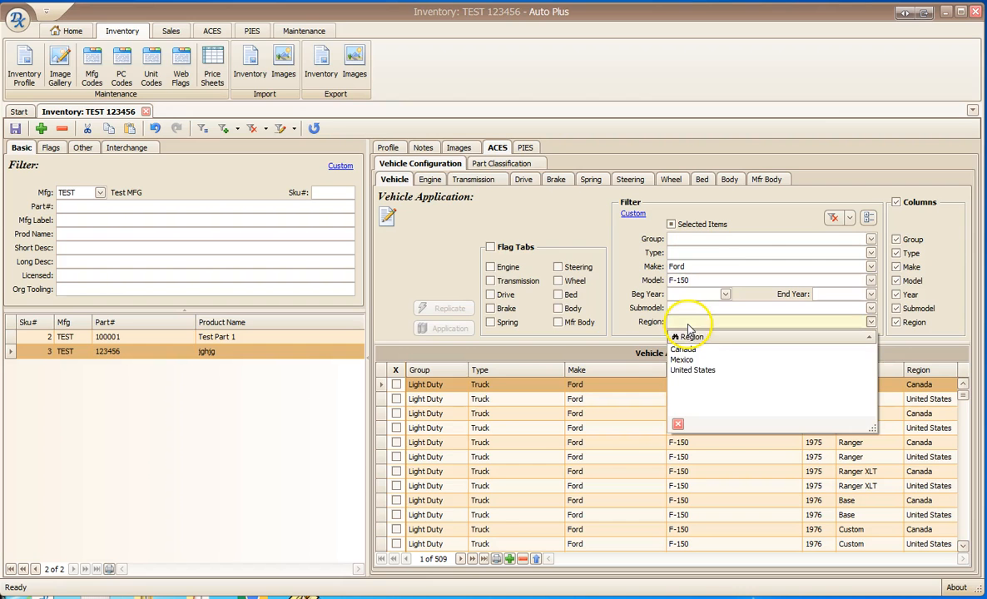
left_click(693, 369)
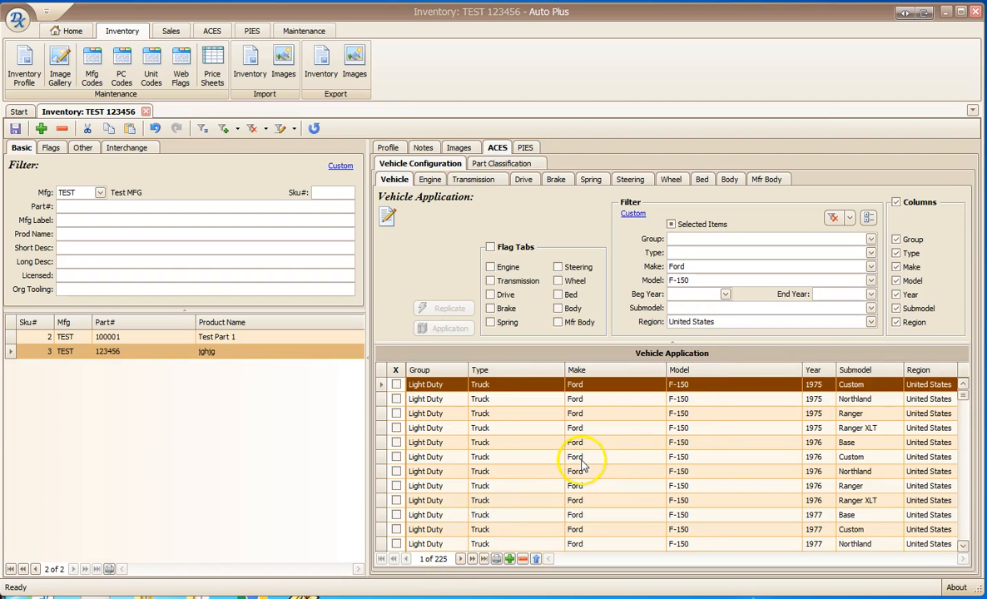
Limit the F-150 vehicles to the years 1991 through 1993 and set the region filter to United States.
left_click(726, 295)
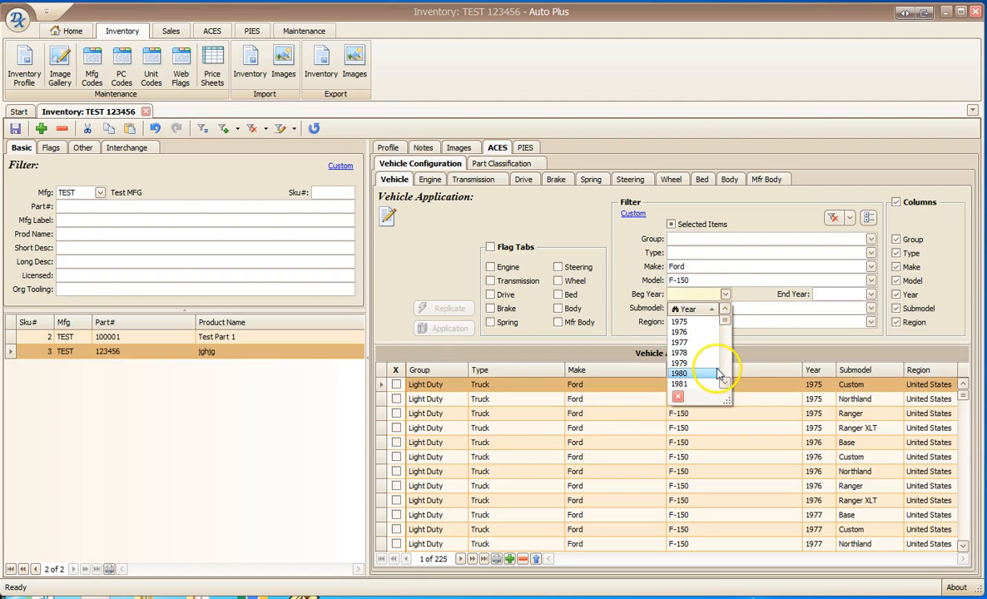
scroll(722, 381, "down", 4)
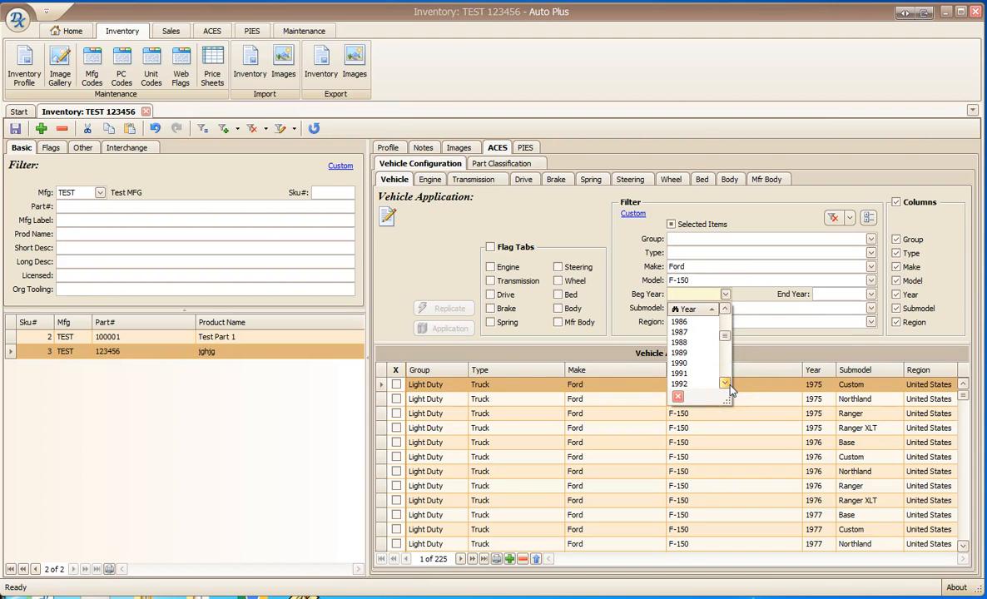
left_click(679, 374)
left_click(871, 295)
scroll(841, 368, "down", 4)
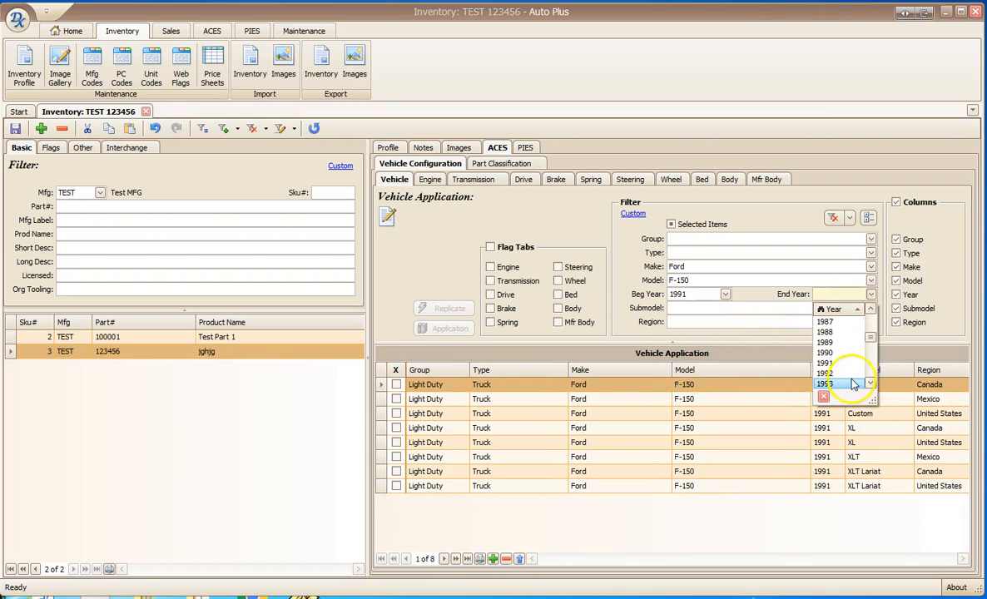
left_click(849, 385)
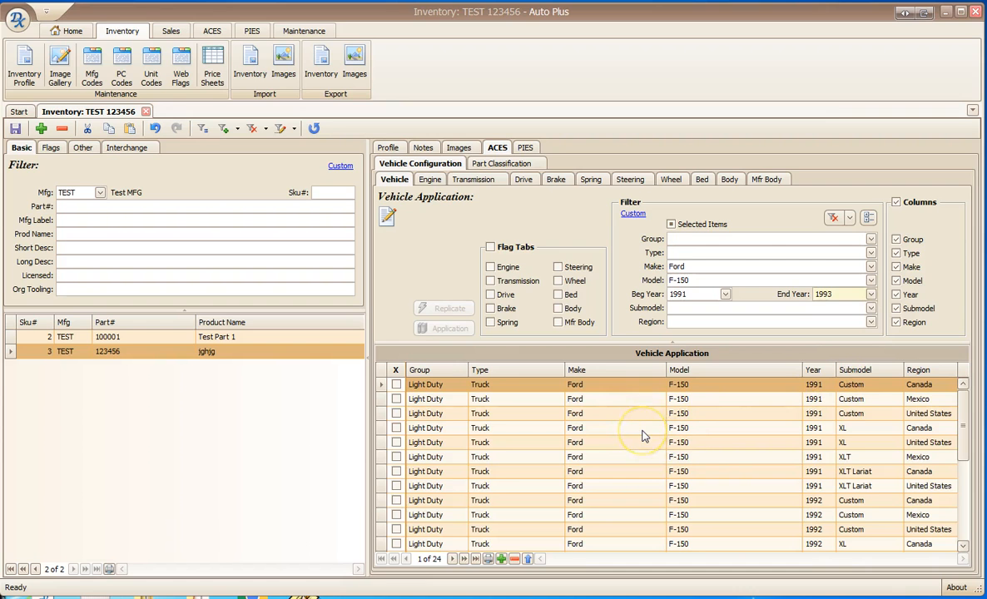
left_click(703, 322)
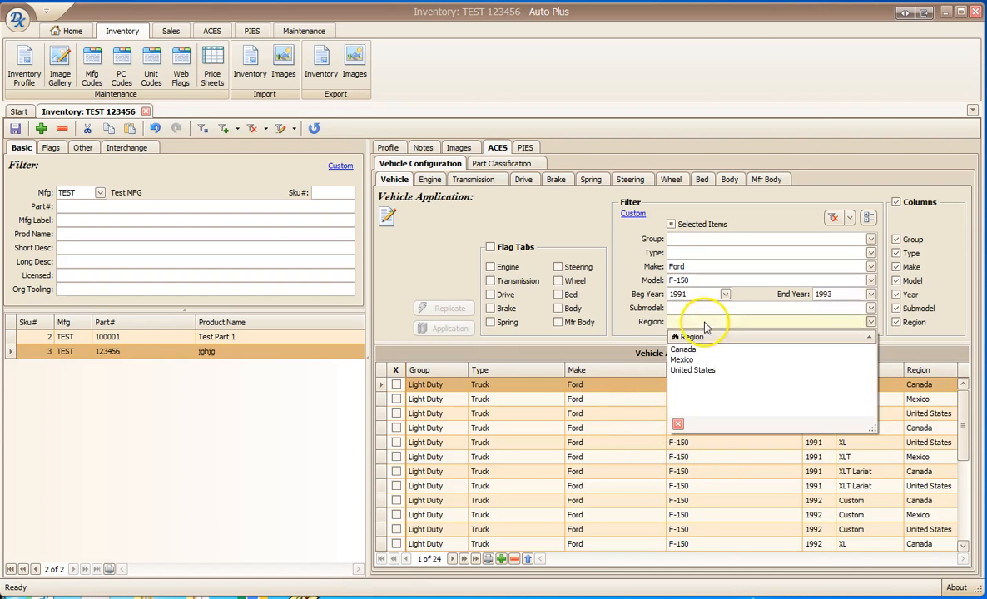
left_click(697, 370)
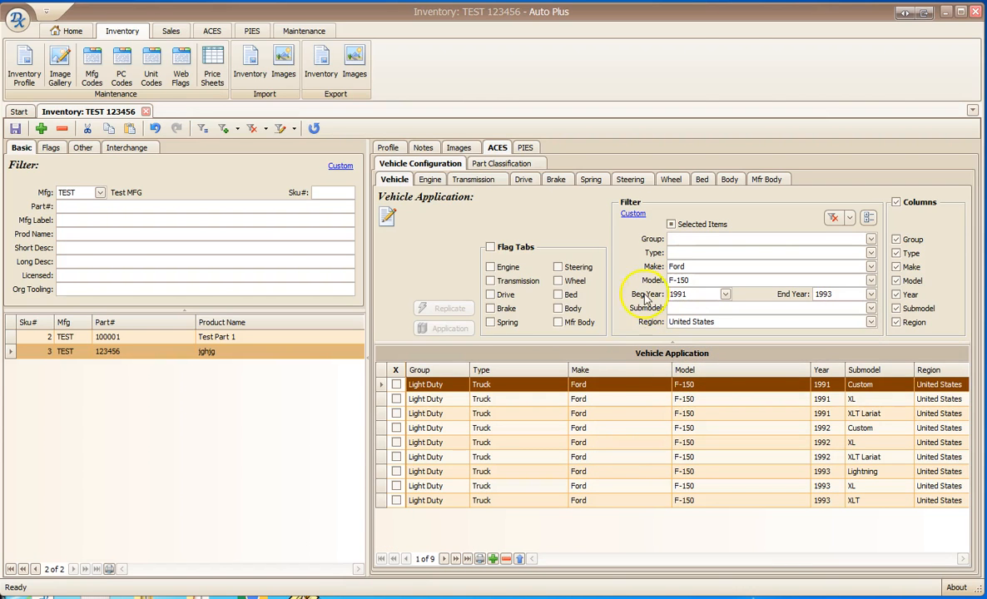
Select the Styleside bed with a length of 81.0 inches as an application of the part, and return to the vehicle applications.
left_click(702, 191)
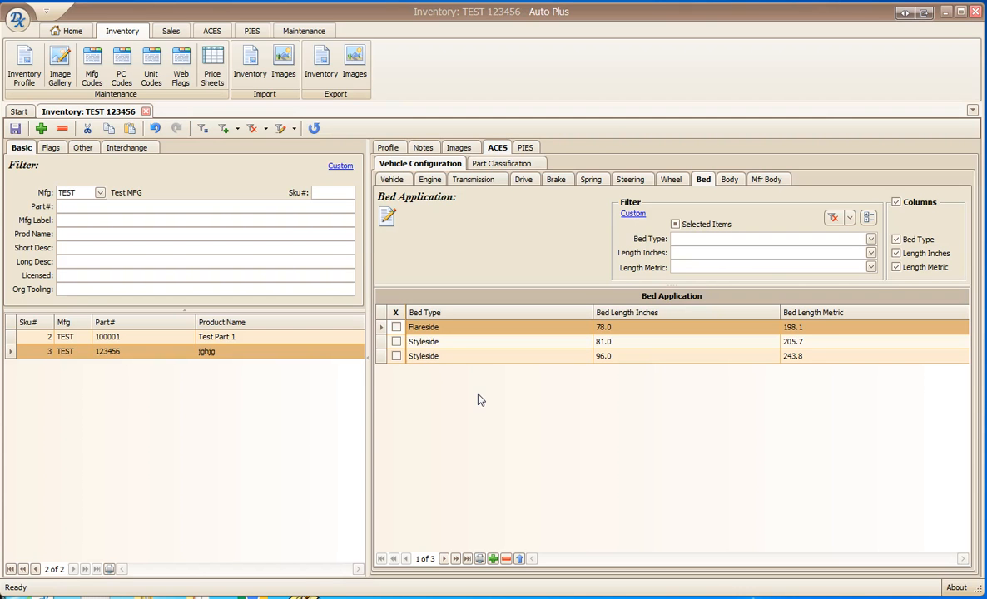
left_click(396, 342)
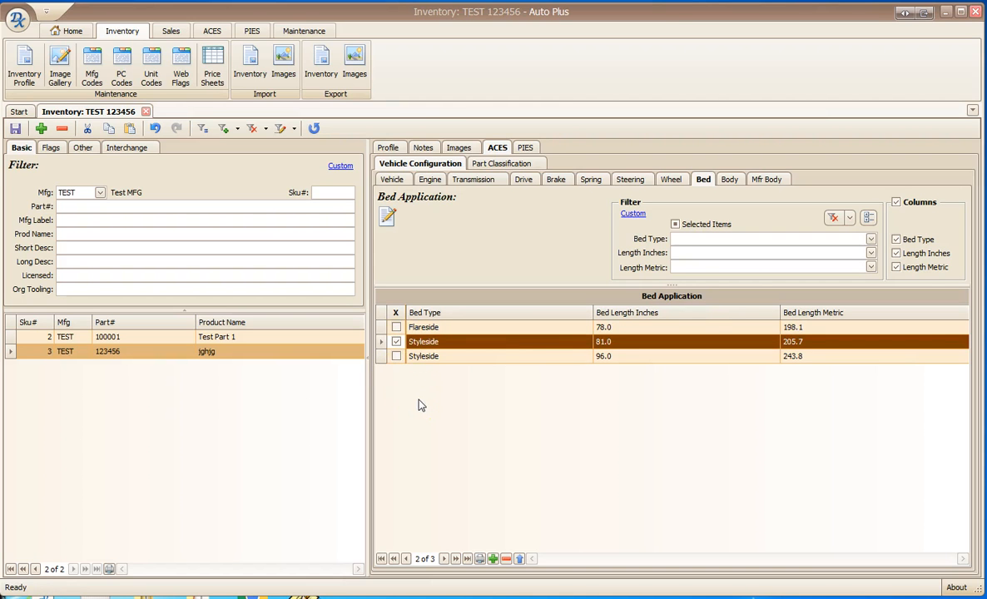
left_click(397, 342)
left_click(391, 179)
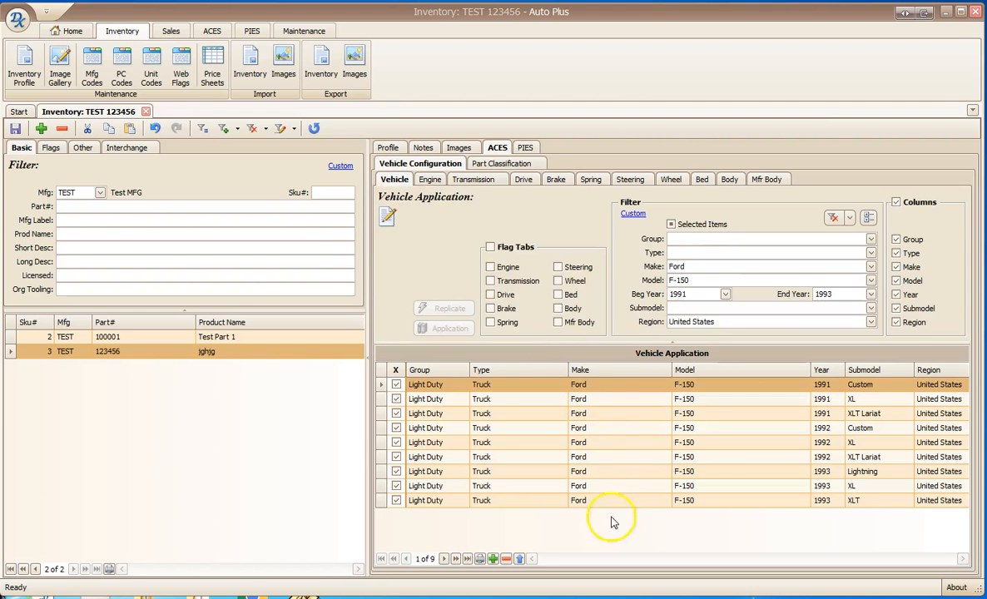